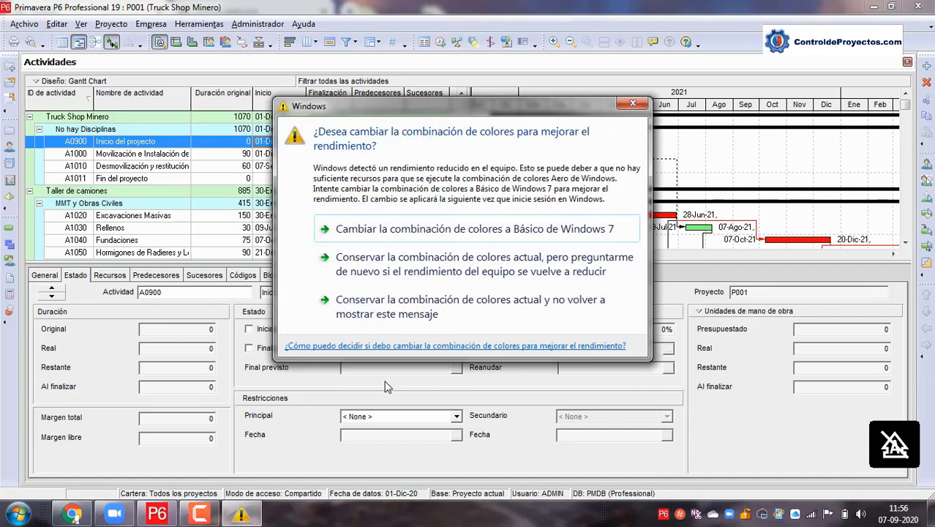
# Keep the current Windows color scheme and stop the performance message from being shown again.
pyautogui.click(412, 307)
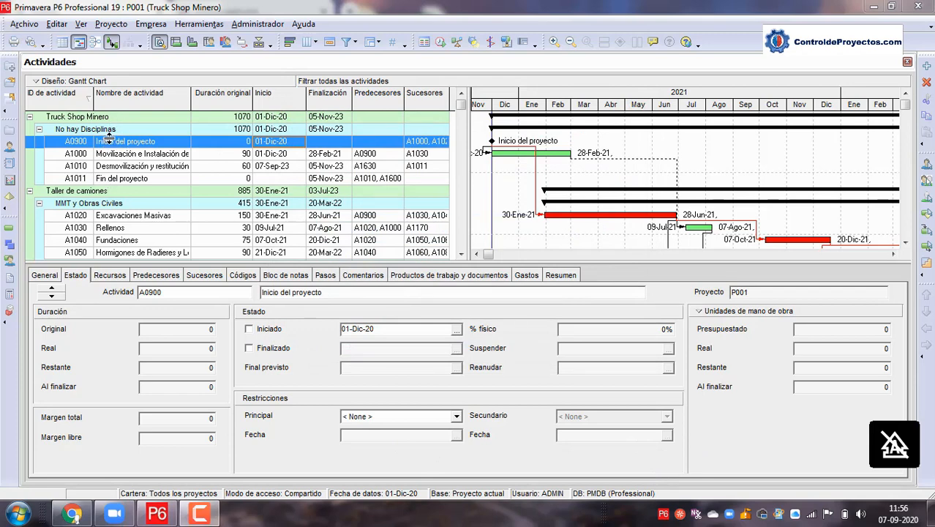
# Set activity A0900's primary constraint to Iniciar el with the date 01-Ene-21.
pyautogui.click(455, 416)
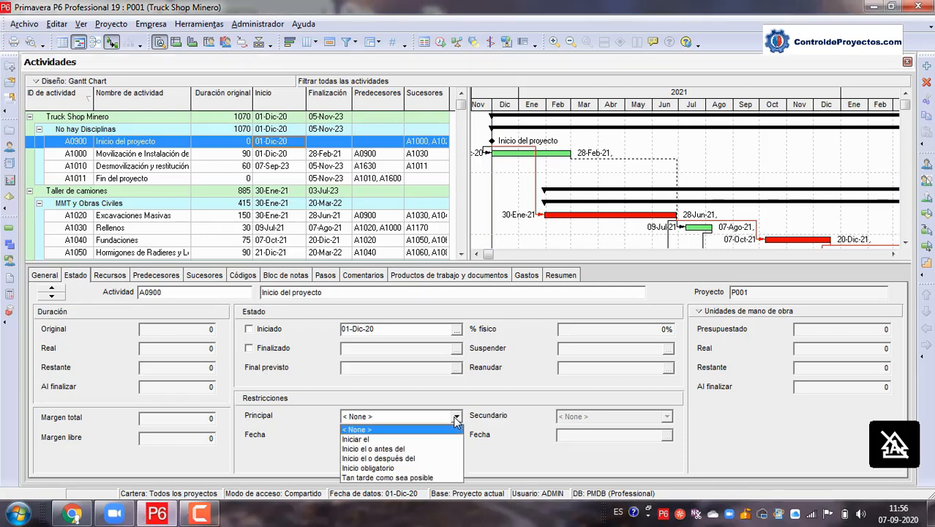
pyautogui.click(355, 439)
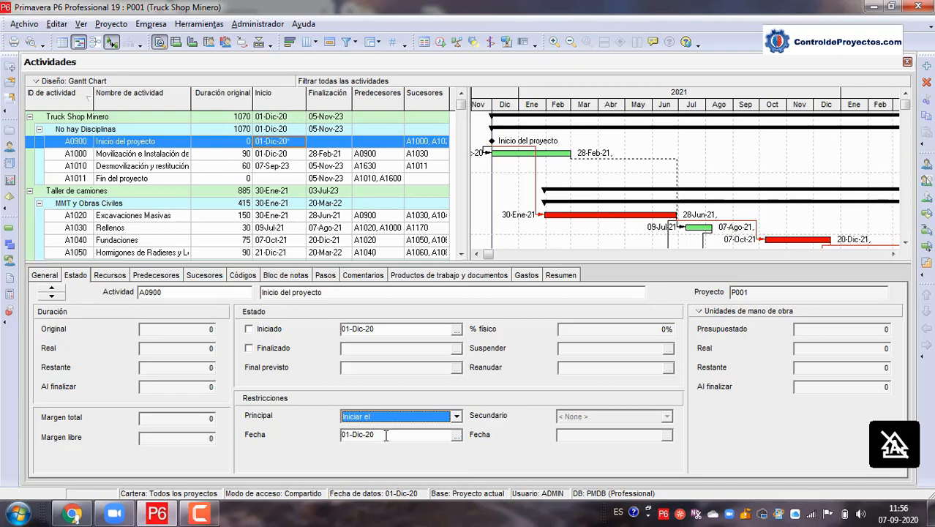
pyautogui.click(457, 437)
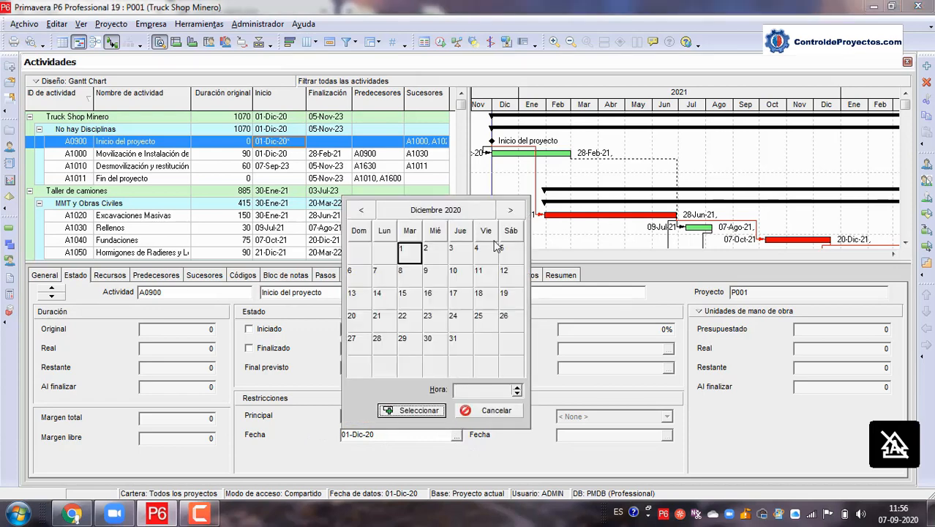
pyautogui.click(511, 210)
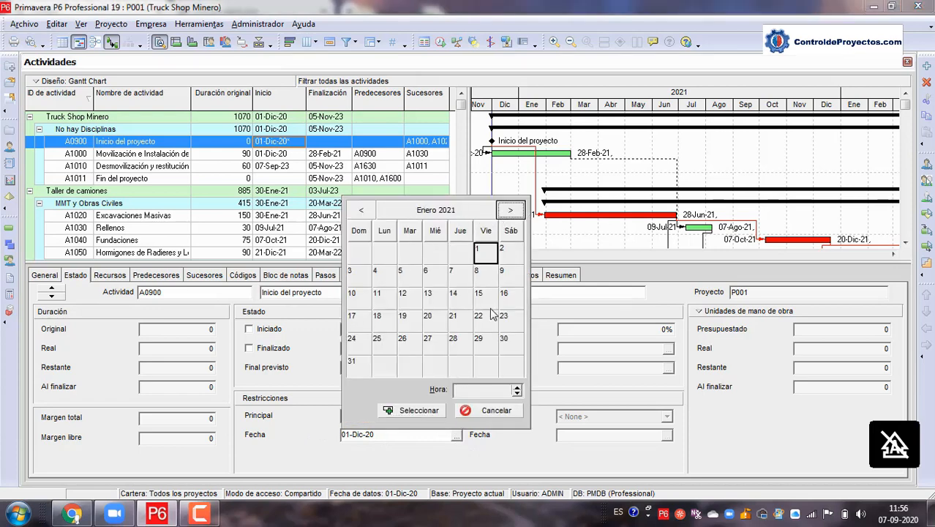
pyautogui.click(415, 410)
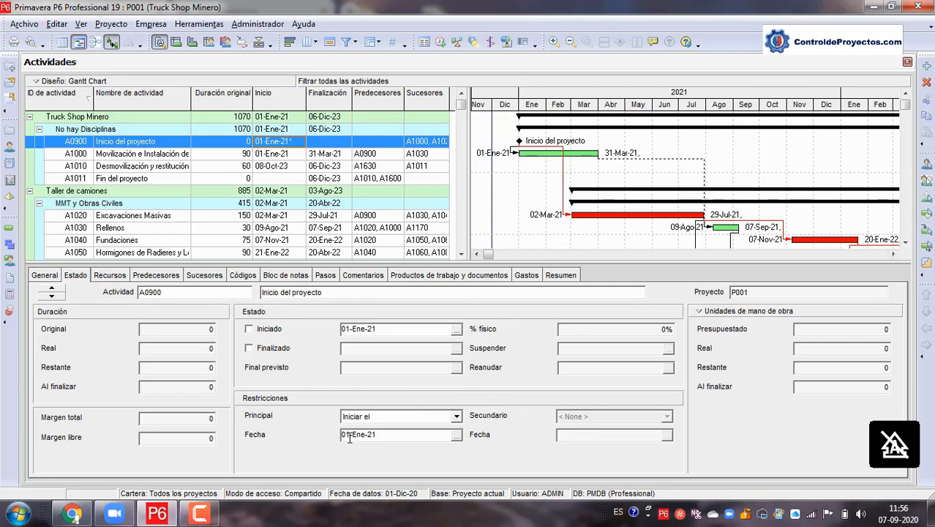
# Remove the primary constraint from activity A0900 by setting it to None.
pyautogui.click(456, 417)
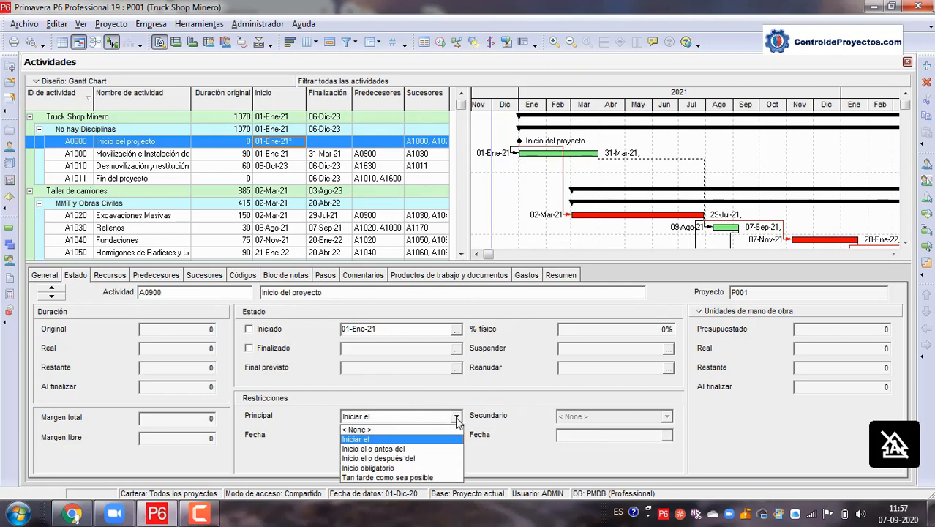
pyautogui.click(386, 430)
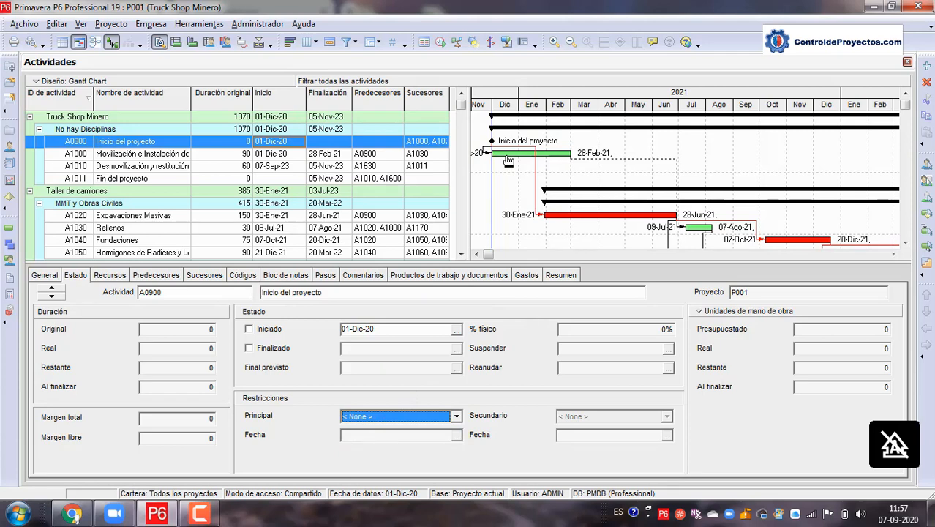
pyautogui.click(456, 417)
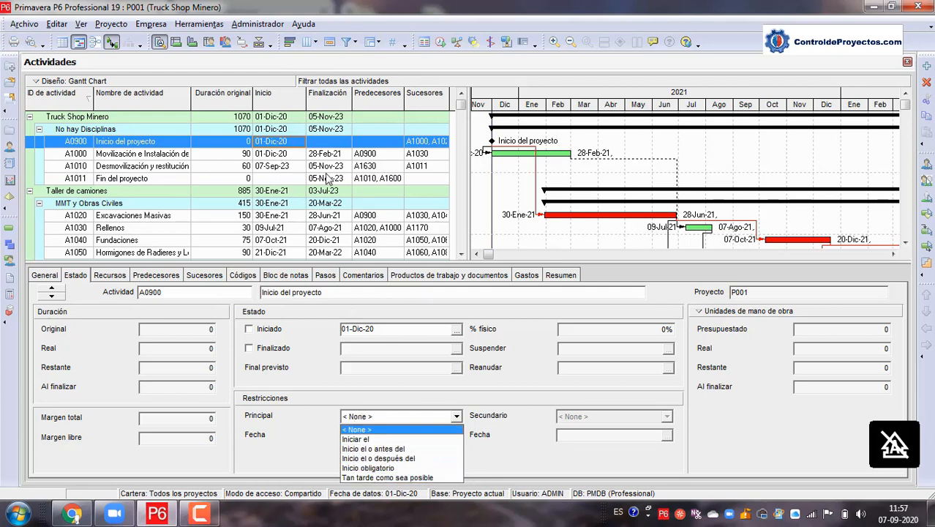
# Set activity A1000's primary constraint to Finalizar el with the date 31-Mar-21.
pyautogui.click(265, 158)
pyautogui.click(266, 158)
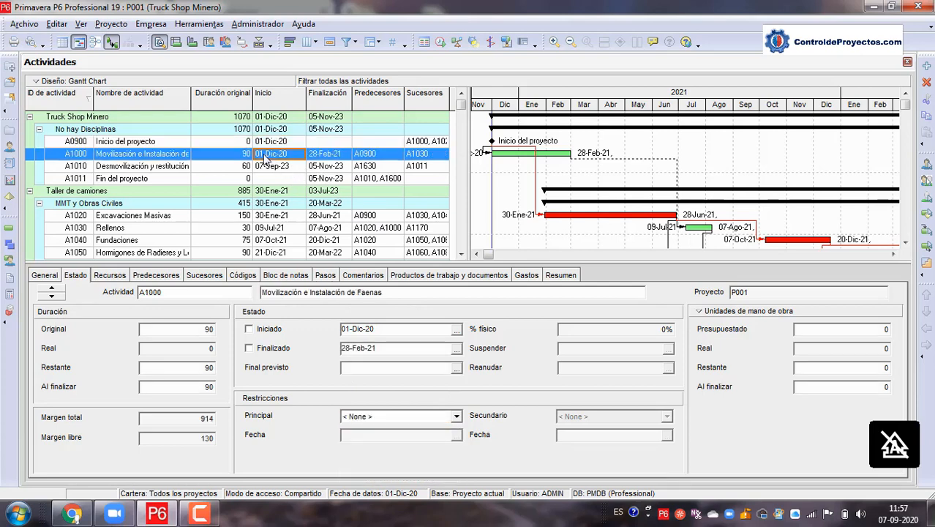
pyautogui.click(456, 417)
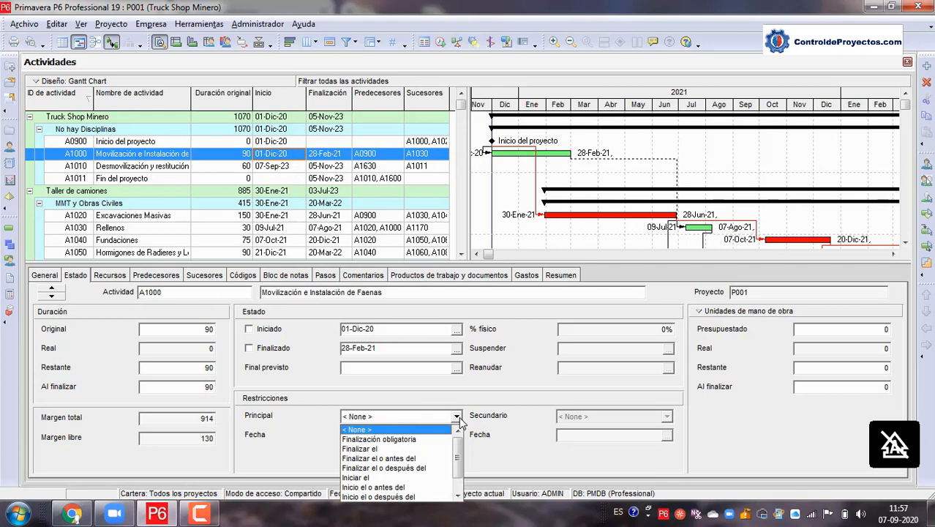
pyautogui.click(377, 449)
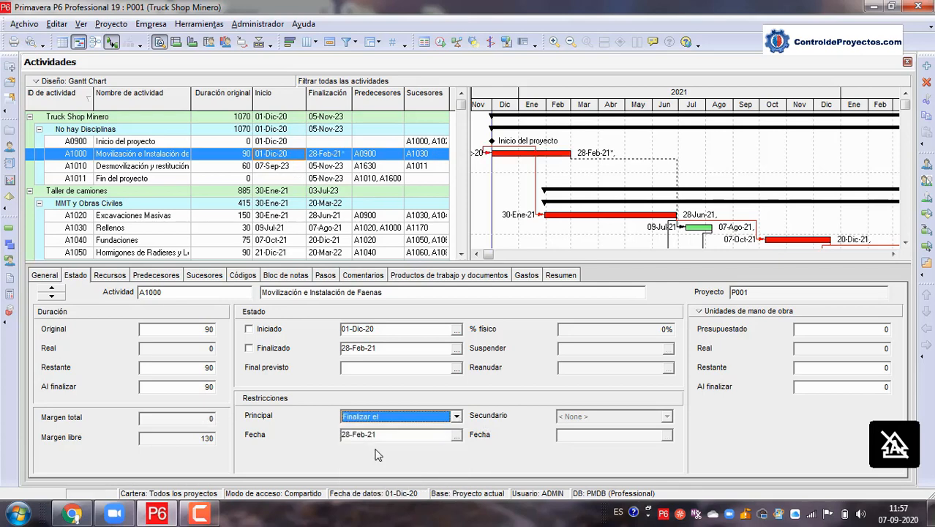
pyautogui.click(458, 435)
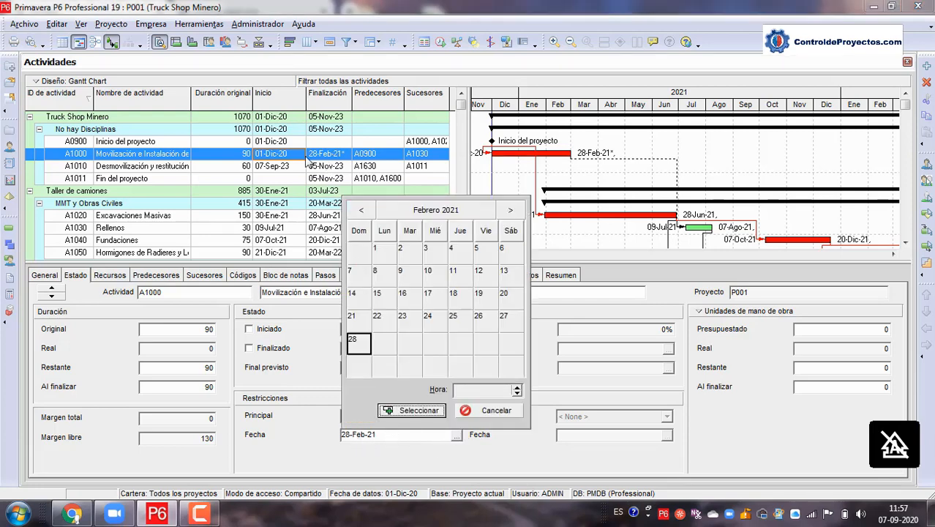
pyautogui.click(510, 211)
pyautogui.click(434, 344)
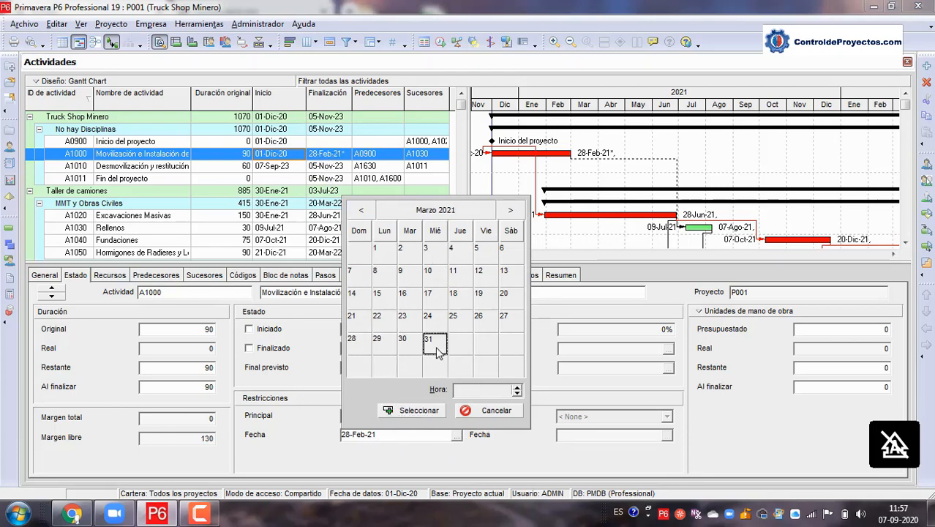
pyautogui.click(417, 411)
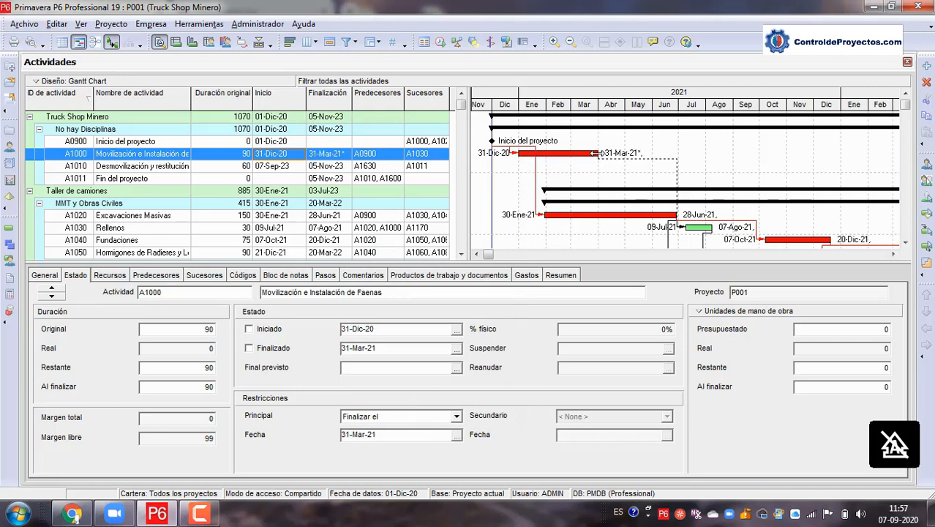
# Reset the primary constraint of activity A1000 to None.
pyautogui.click(456, 417)
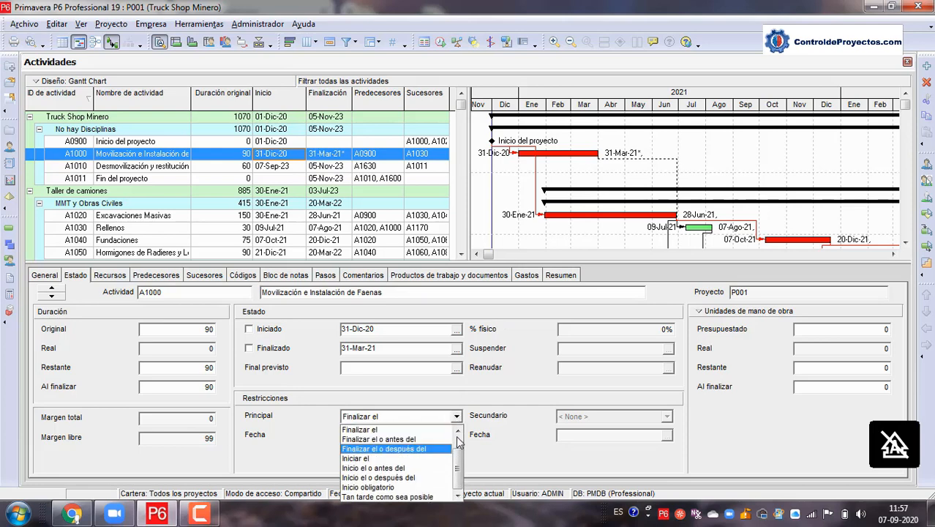
pyautogui.scroll(1, 407, 446)
pyautogui.click(389, 429)
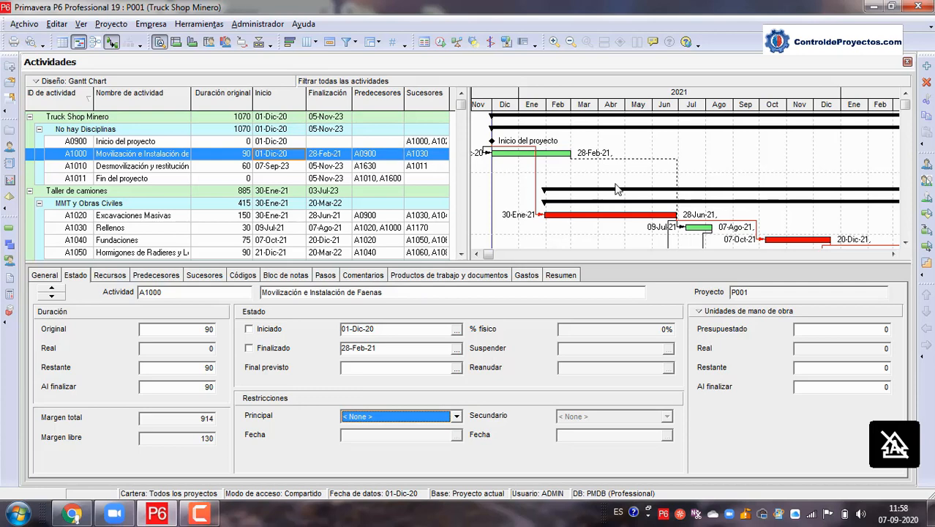
# Show the Float Bar in the Gantt chart's bar settings and accept the change.
pyautogui.click(688, 146)
pyautogui.rightClick(688, 150)
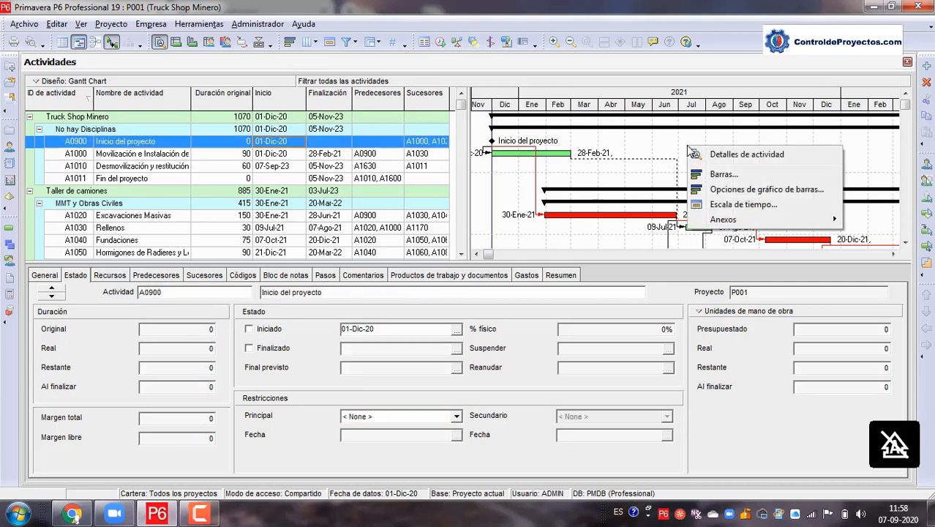
pyautogui.click(717, 177)
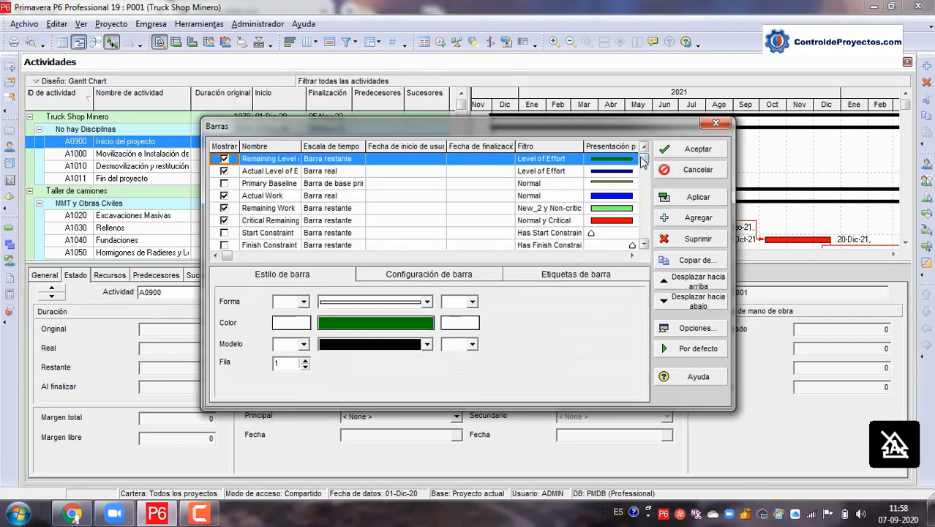
pyautogui.moveTo(644, 161); pyautogui.dragTo(643, 234)
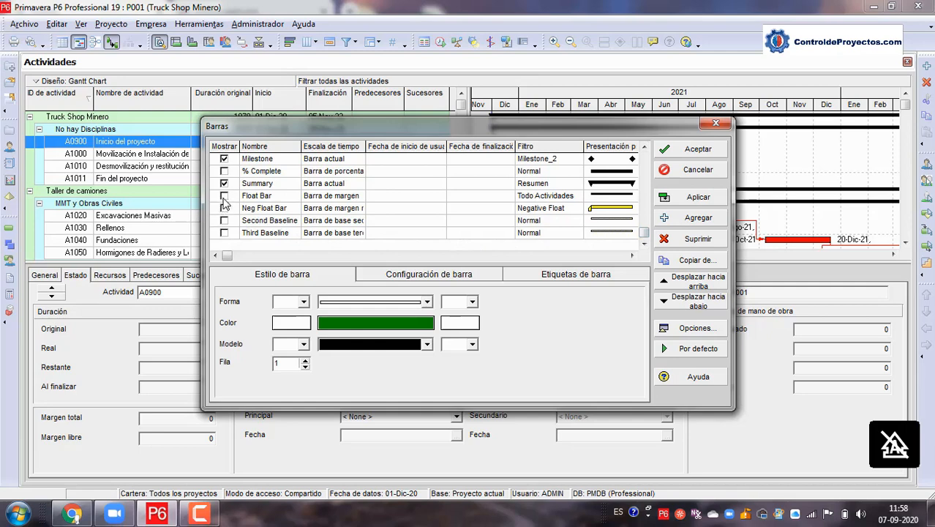
pyautogui.click(224, 196)
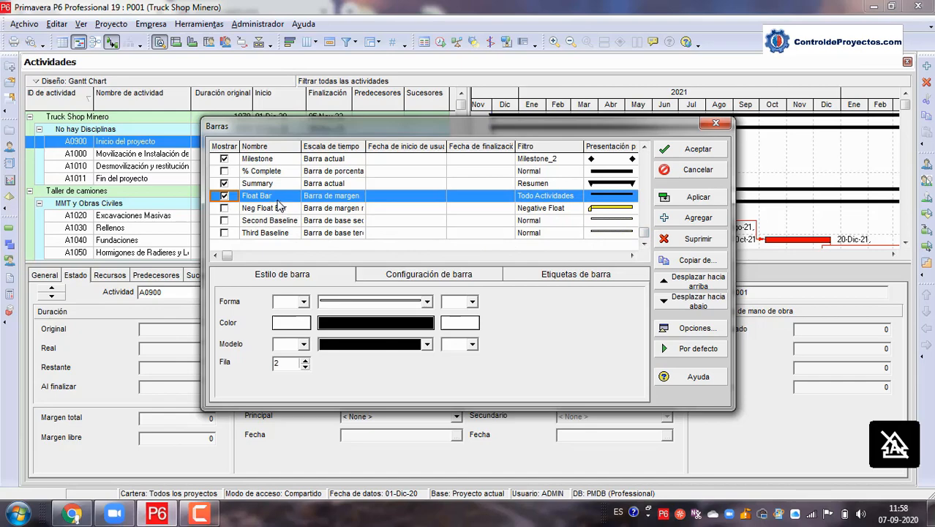
pyautogui.click(695, 150)
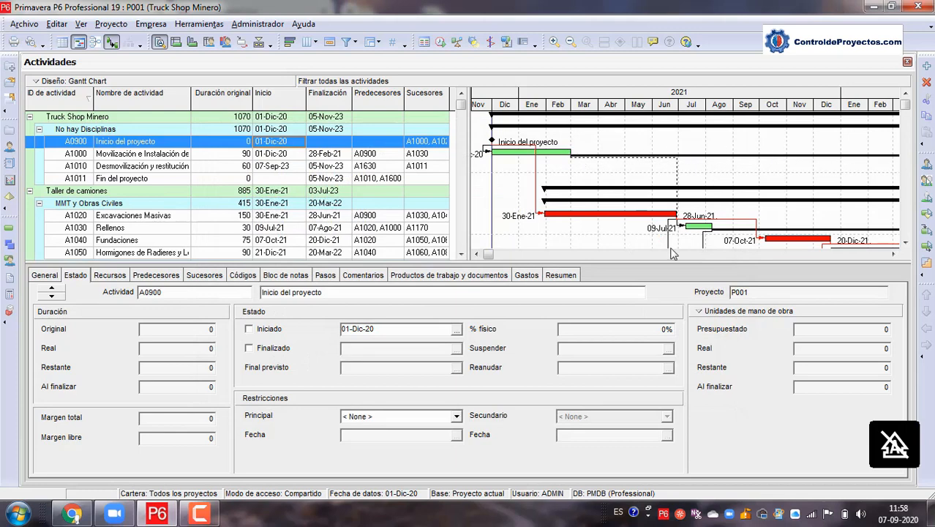
# Apply the Finalizar el primary constraint to activity A1000, keeping its default date.
pyautogui.click(893, 254)
pyautogui.moveTo(893, 254); pyautogui.dragTo(892, 254)
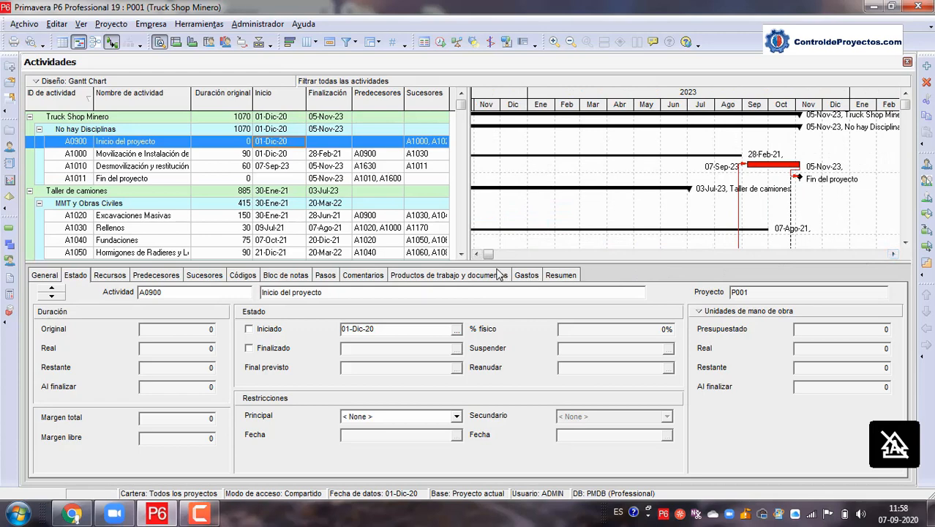
pyautogui.moveTo(480, 254); pyautogui.dragTo(480, 254)
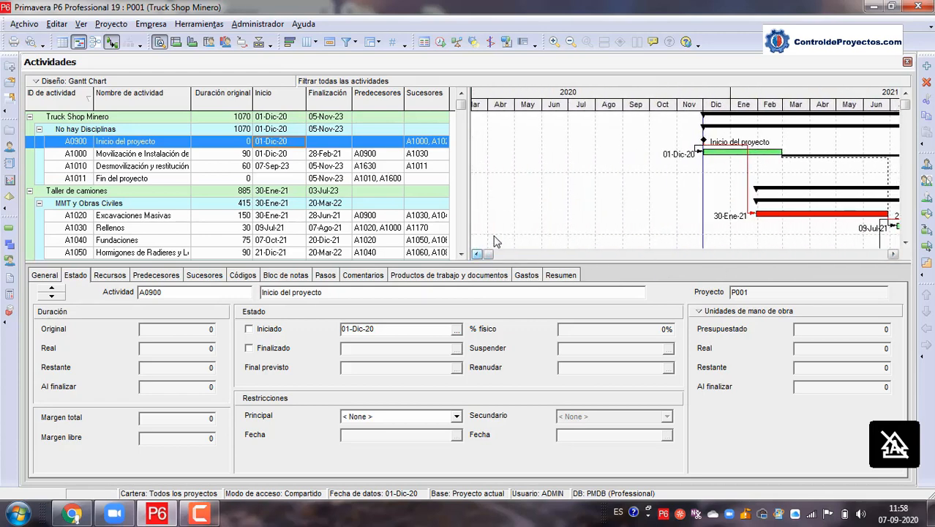
pyautogui.click(317, 156)
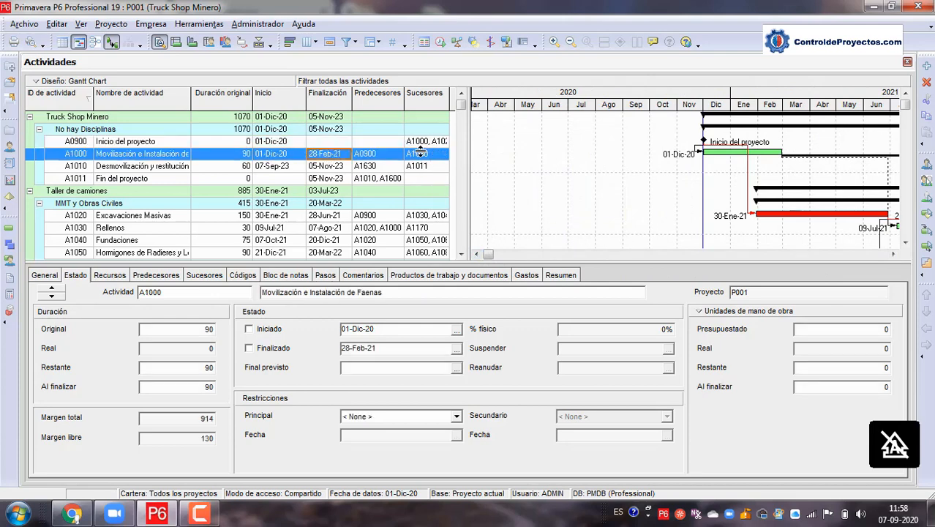
pyautogui.click(893, 253)
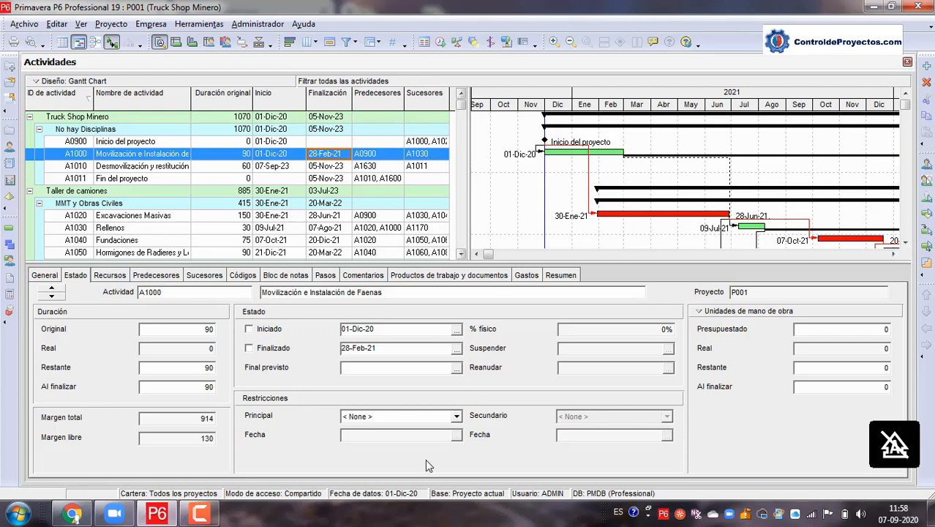
pyautogui.click(456, 417)
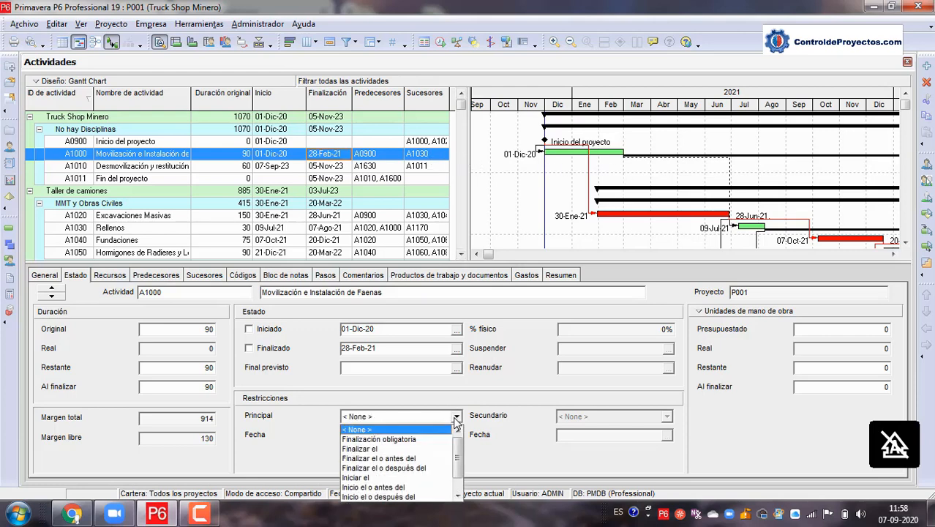
pyautogui.click(434, 449)
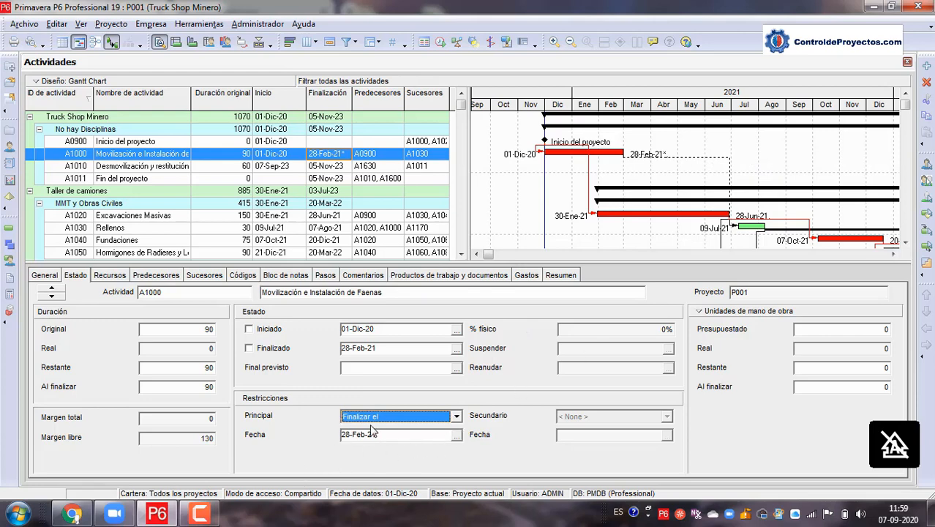
# Change activity A1000's primary constraint to Finalizar el o después del with the date 31-Mar-21.
pyautogui.click(456, 416)
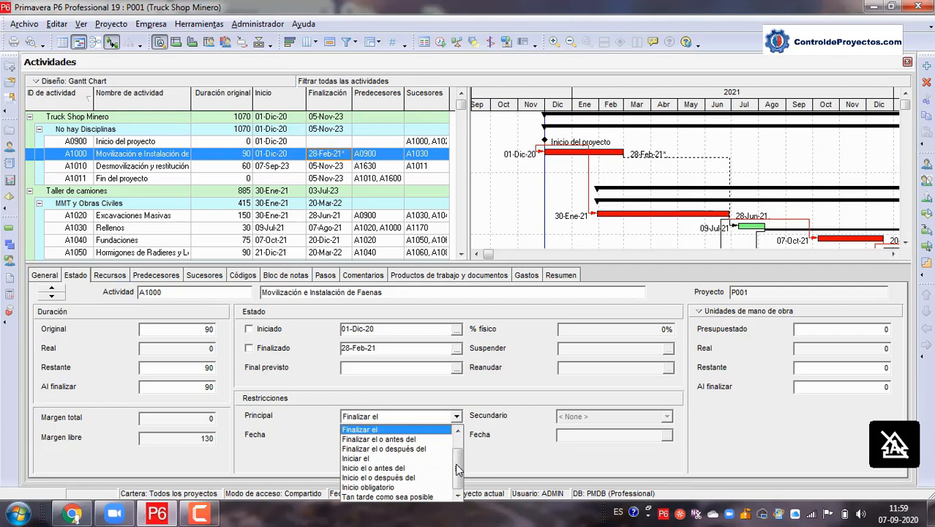
pyautogui.click(409, 449)
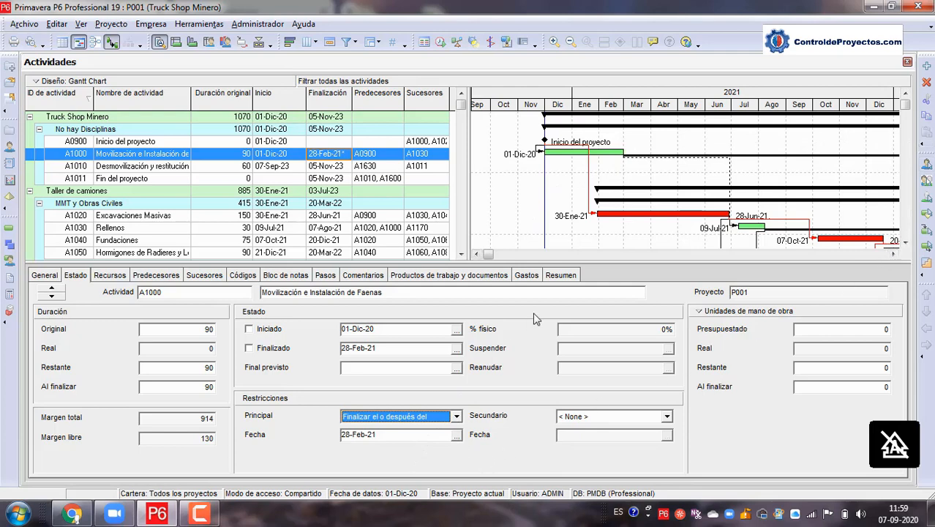
pyautogui.click(456, 434)
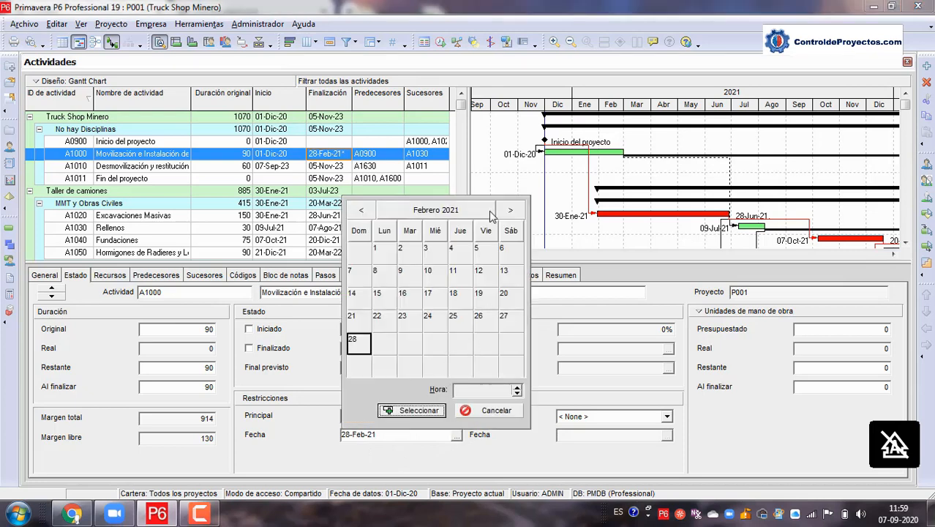
pyautogui.click(509, 211)
pyautogui.click(432, 342)
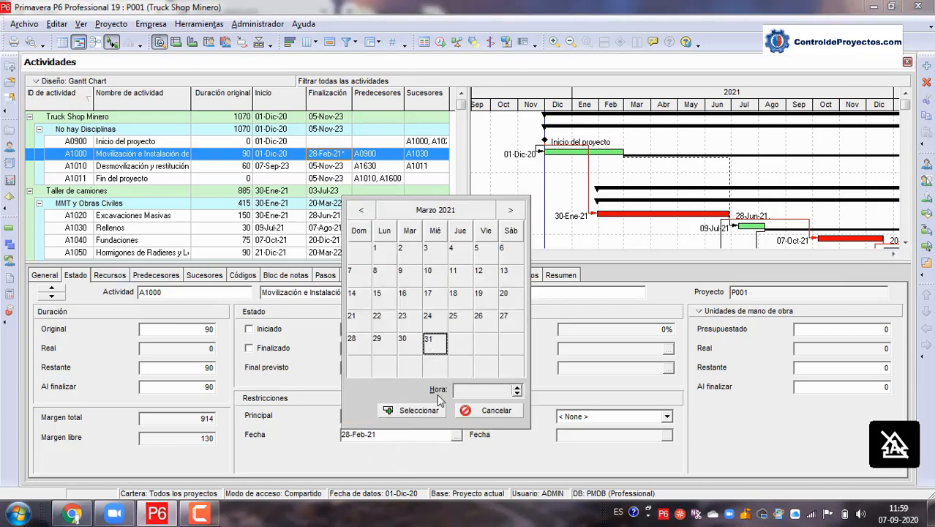
pyautogui.click(416, 410)
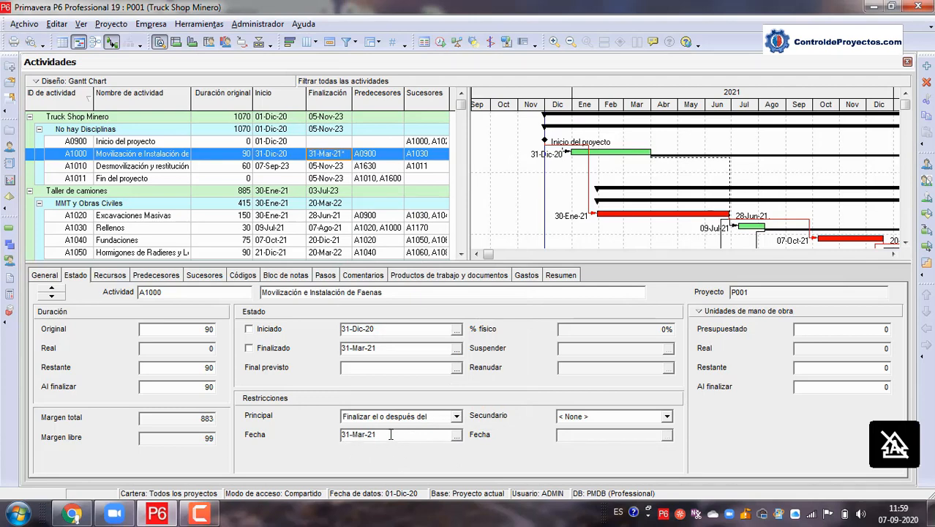
pyautogui.click(456, 436)
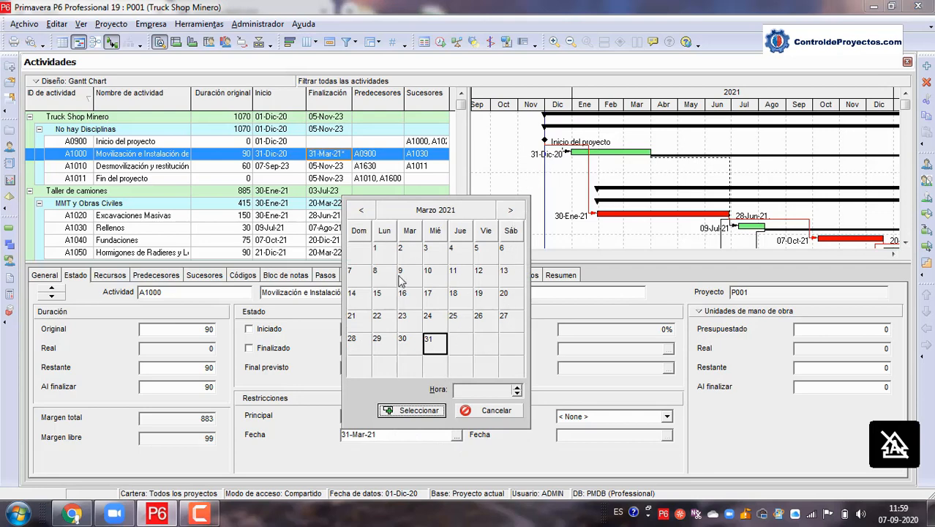
pyautogui.click(468, 411)
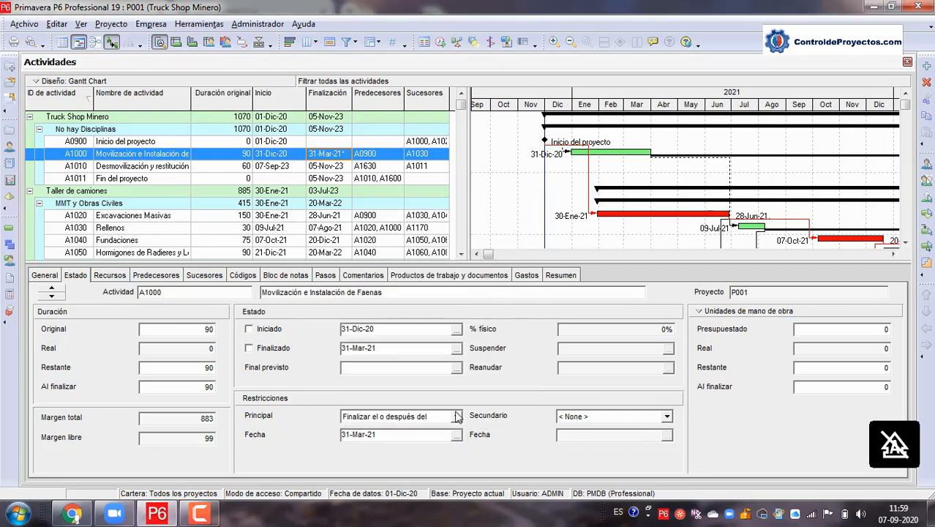
# Reset the primary constraint of activity A1000 to None.
pyautogui.click(457, 417)
pyautogui.scroll(2, 456, 437)
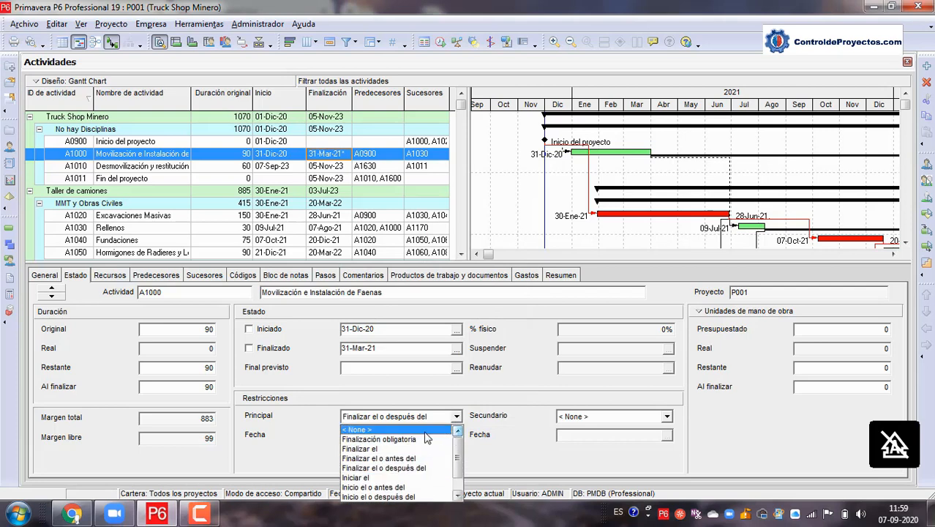
pyautogui.click(427, 429)
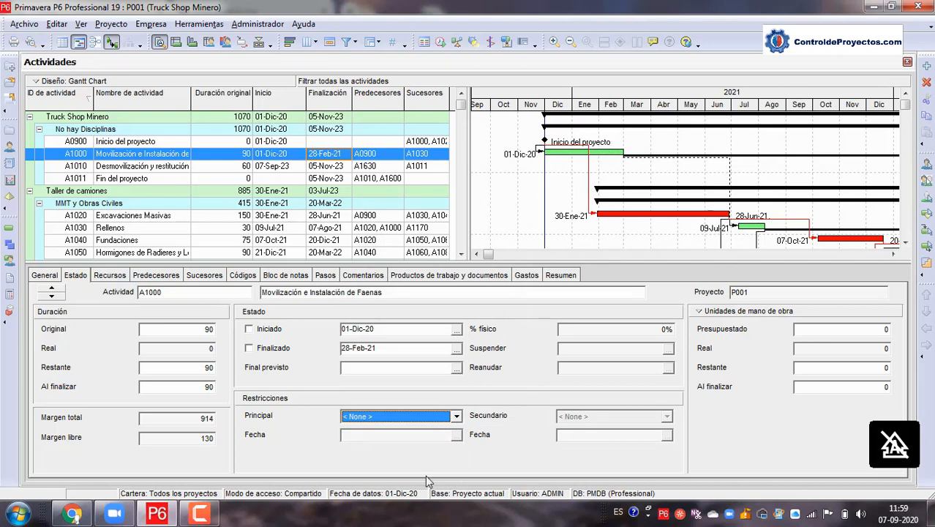
# Apply the Tan tarde como sea posible primary constraint to activity A1000.
pyautogui.click(456, 418)
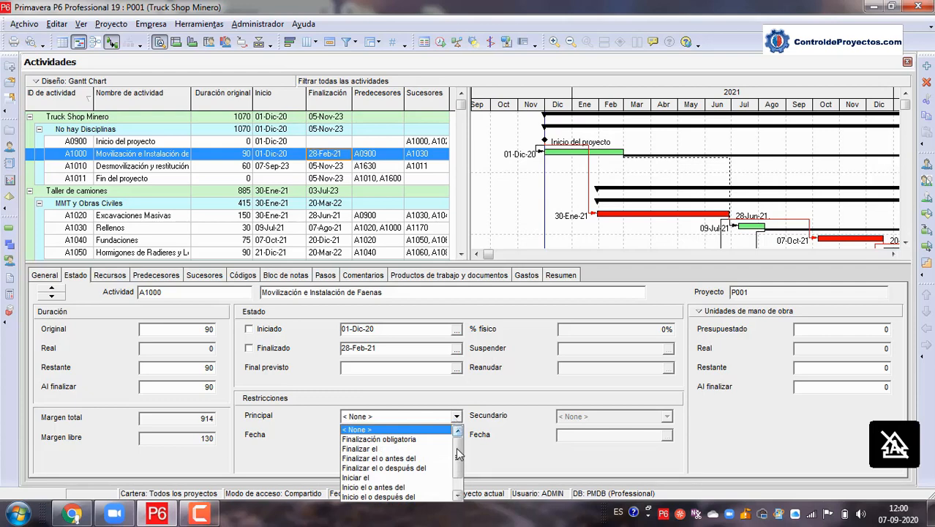
pyautogui.moveTo(458, 454)
pyautogui.mouseDown()
pyautogui.moveTo(459, 470)
pyautogui.moveTo(459, 456)
pyautogui.mouseUp()
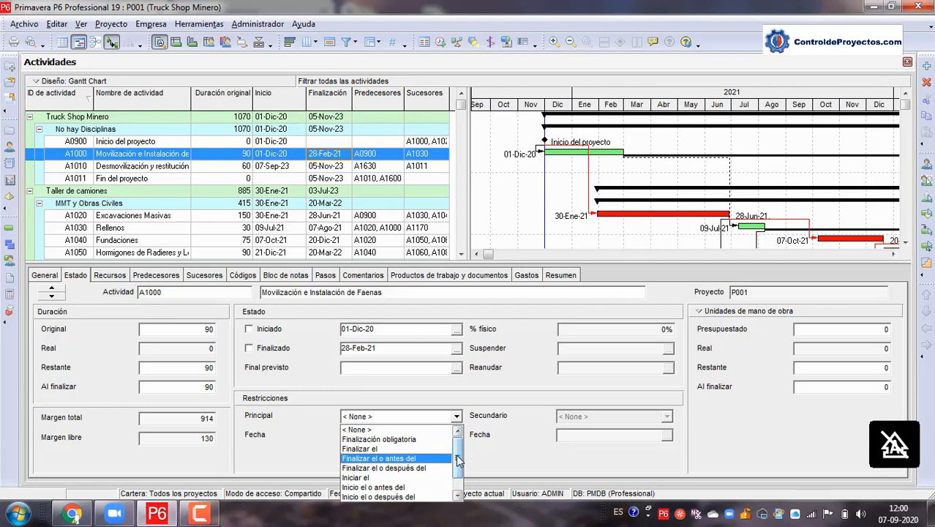
pyautogui.moveTo(458, 460); pyautogui.dragTo(460, 474)
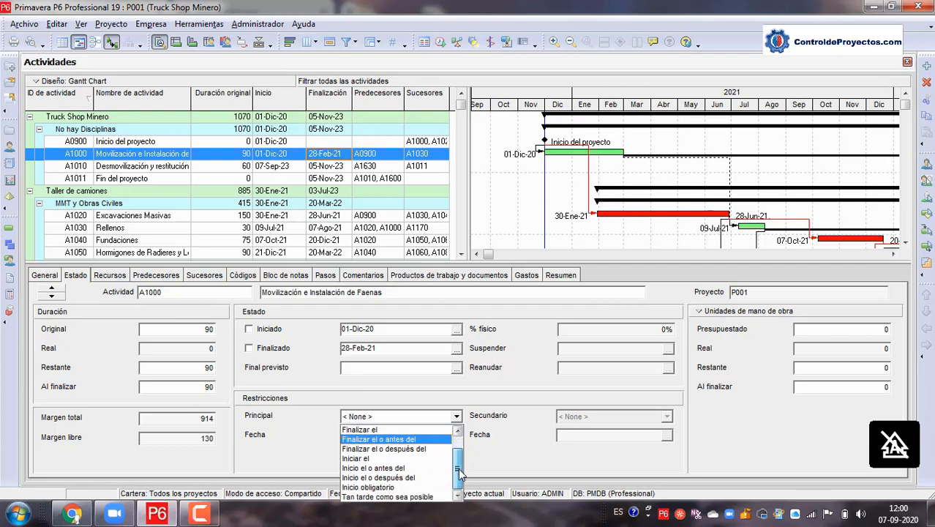
pyautogui.click(406, 497)
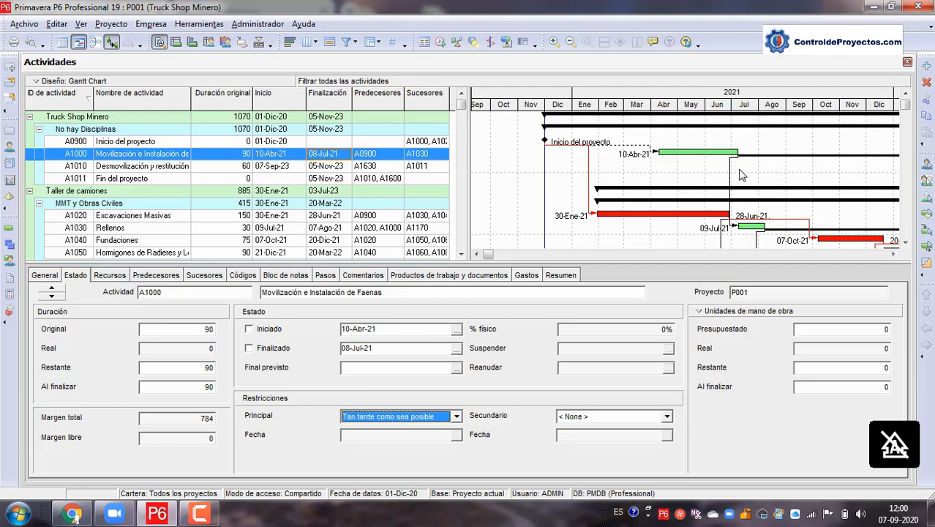
# Remove the Tan tarde como sea posible constraint from activity A1000 by choosing None as its primary constraint.
pyautogui.click(453, 417)
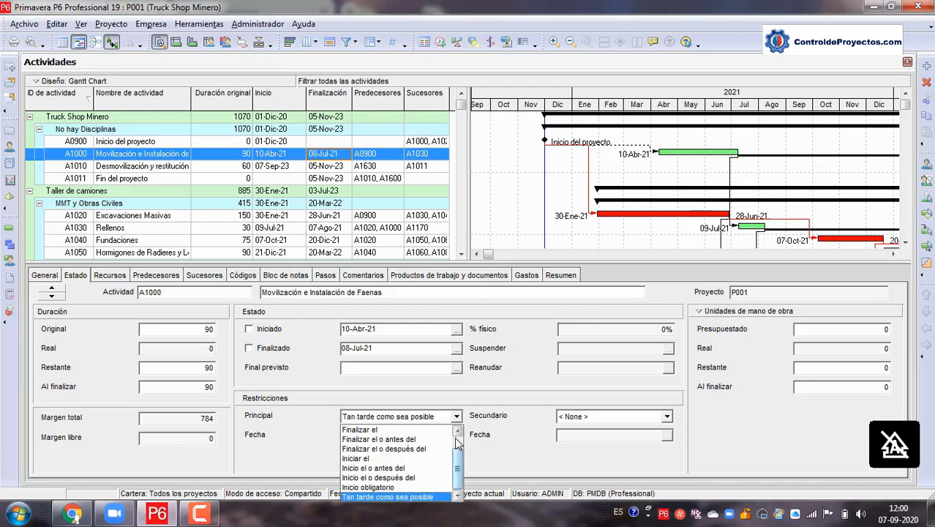
pyautogui.click(405, 430)
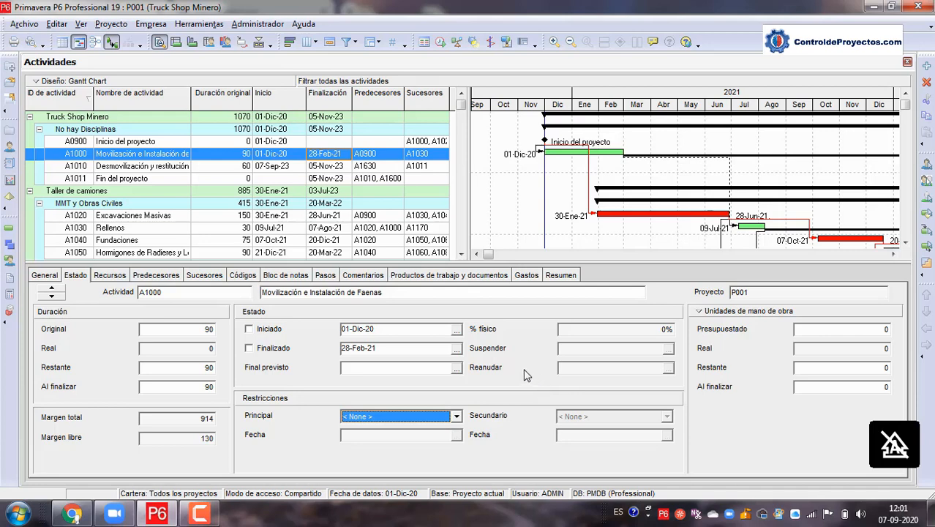
pyautogui.click(200, 513)
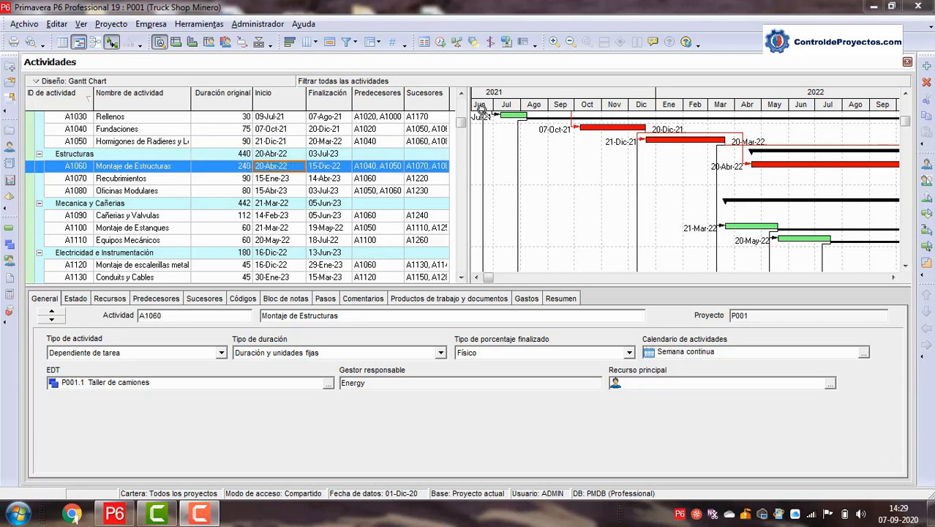
# Review the status details, float and Gantt bar of activity A1000, Movilización e Instalación de Faenas.
pyautogui.moveTo(461, 123); pyautogui.dragTo(461, 104)
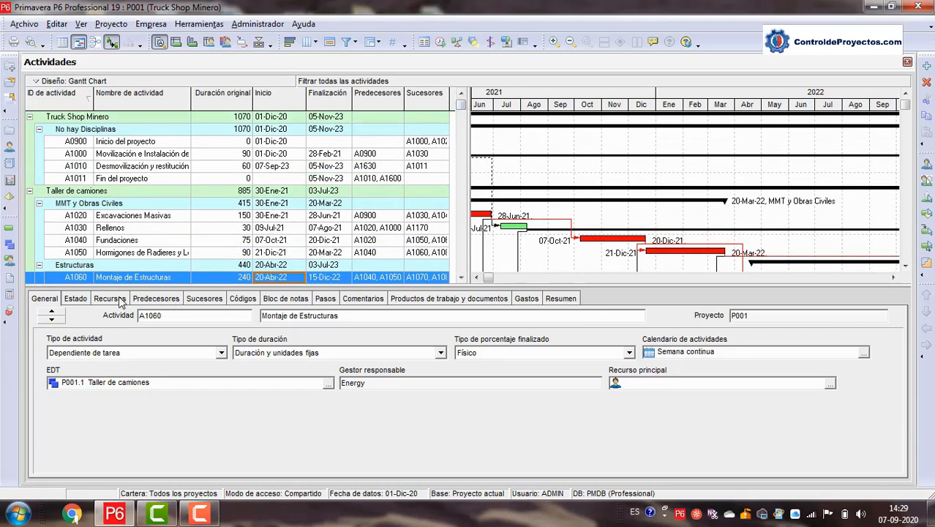
pyautogui.click(82, 300)
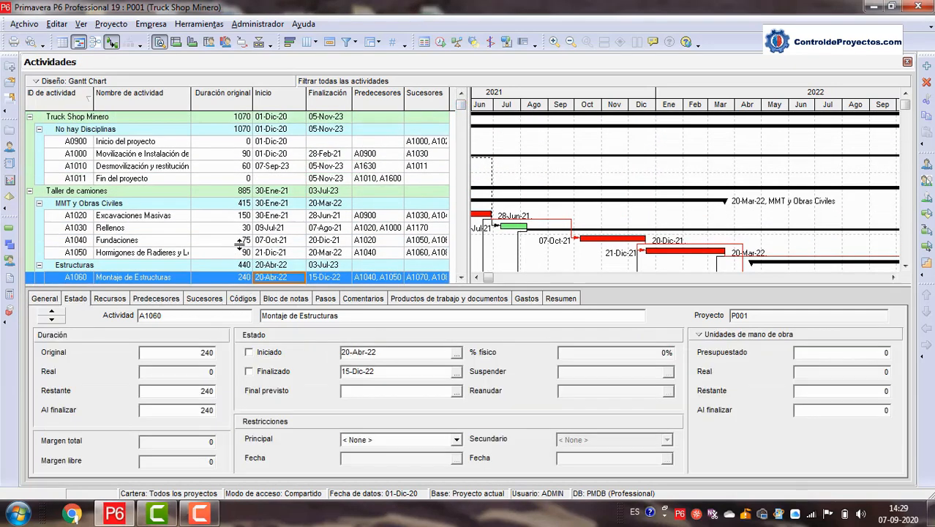
pyautogui.click(132, 144)
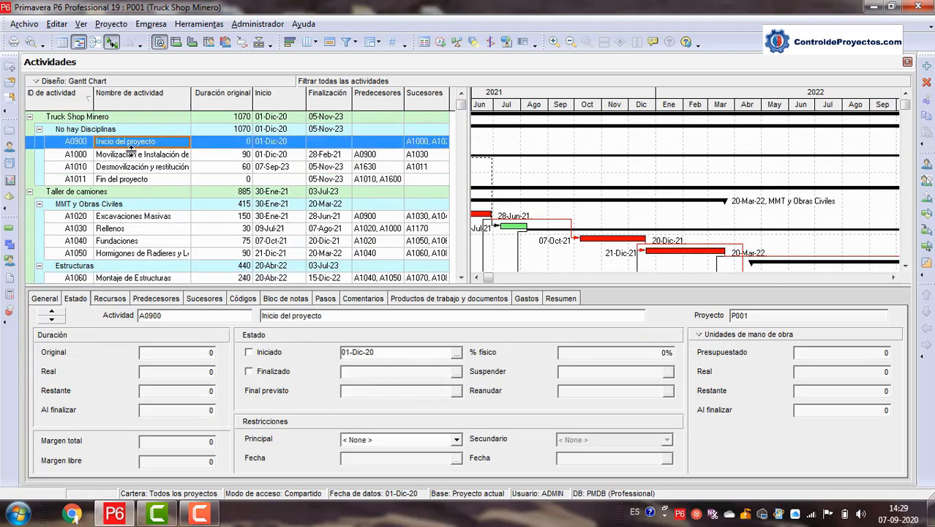
pyautogui.click(134, 154)
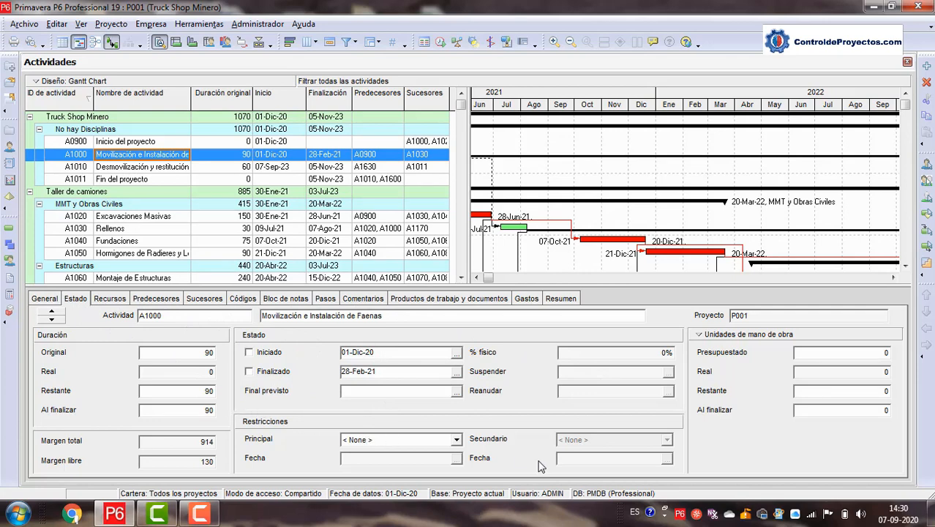
pyautogui.click(477, 278)
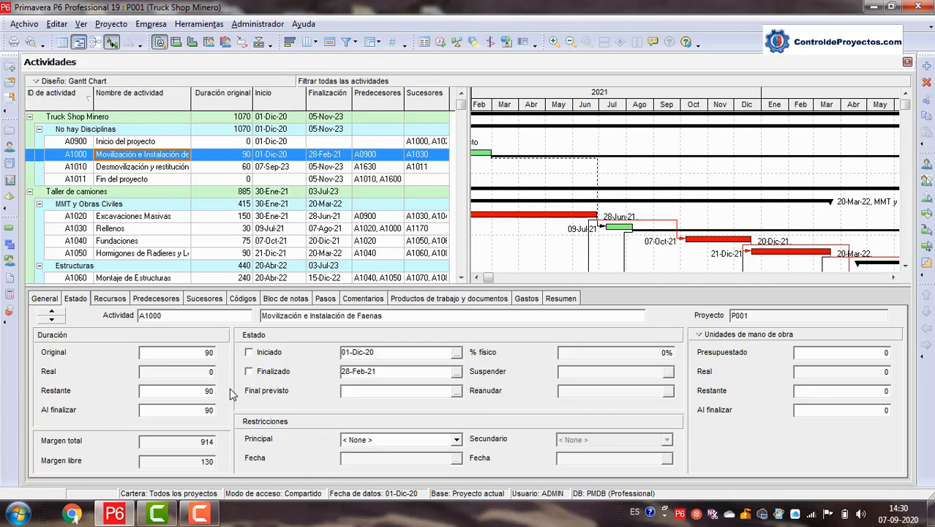
# Review the status details and 2022 Gantt bar of activity A1060, Montaje de Estructuras.
pyautogui.click(461, 278)
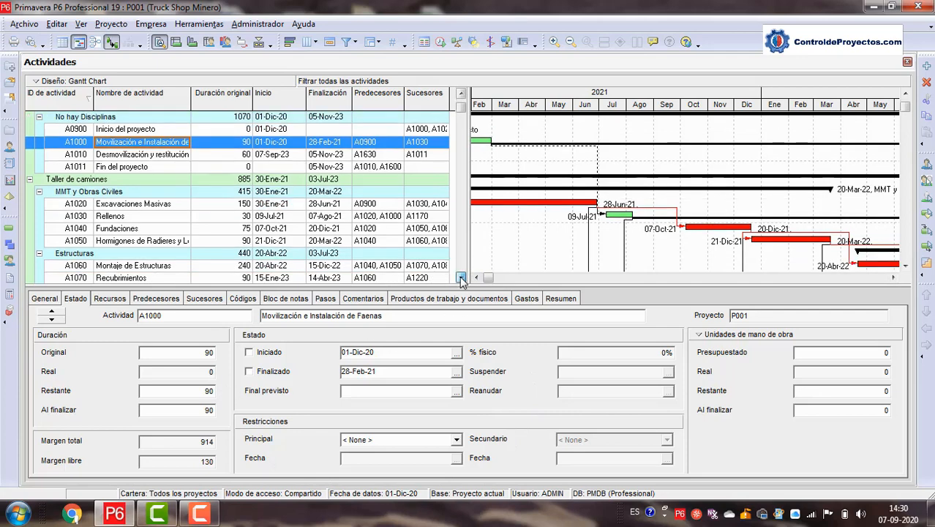
pyautogui.click(461, 278)
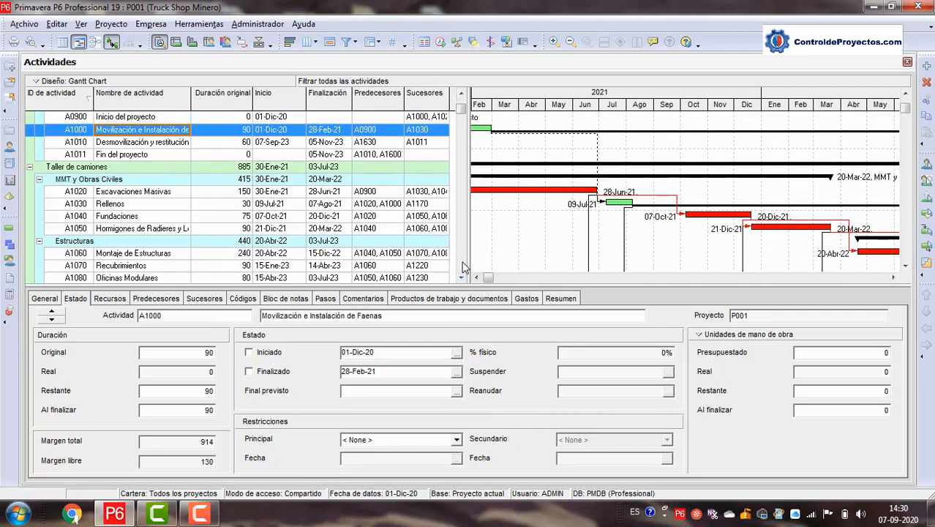
pyautogui.click(461, 278)
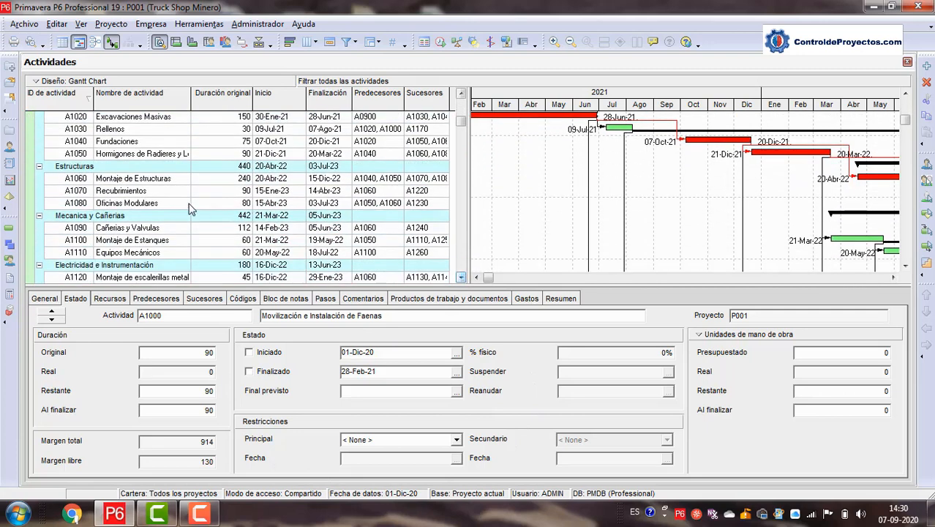
pyautogui.click(161, 183)
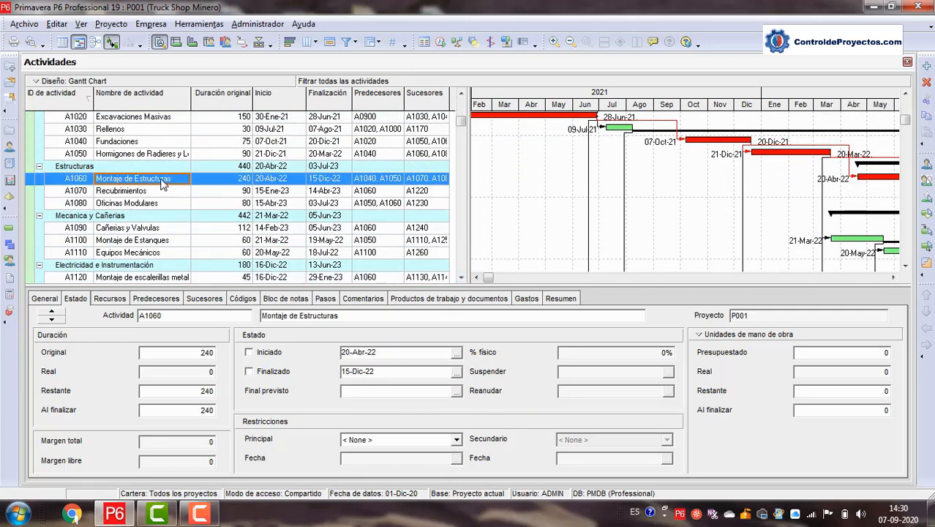
pyautogui.click(893, 278)
pyautogui.moveTo(893, 278); pyautogui.dragTo(894, 278)
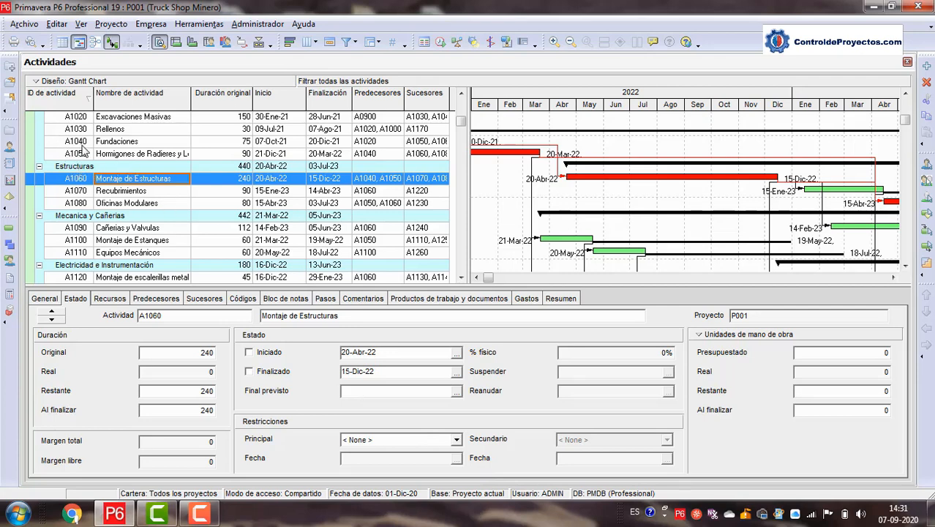
# Add an activity named "Entrega de estructuras por el cliente" to the Estructuras group.
pyautogui.rightClick(141, 185)
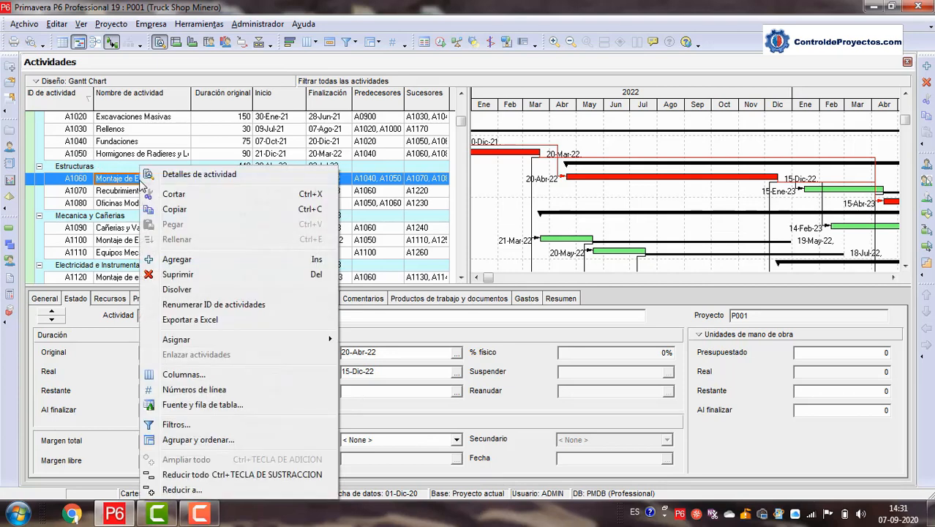
pyautogui.click(191, 261)
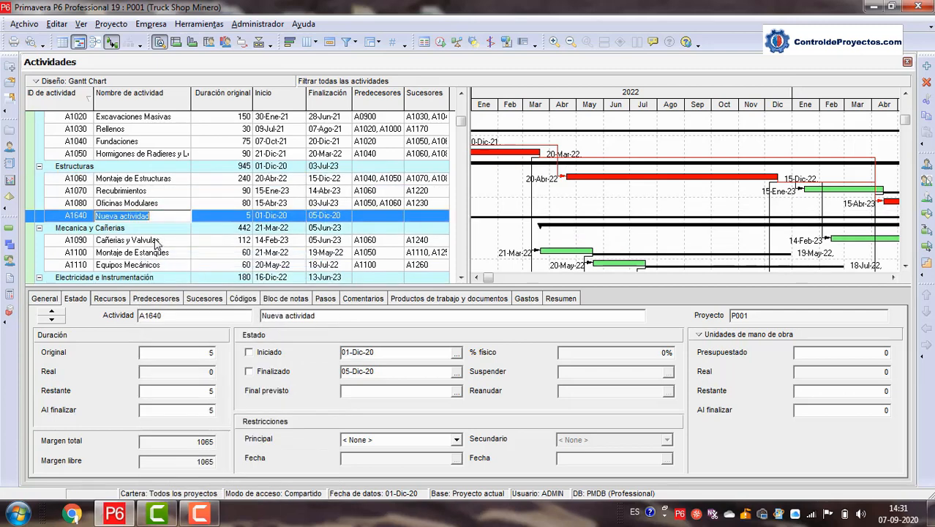
pyautogui.write('Entrega de estructuras p')
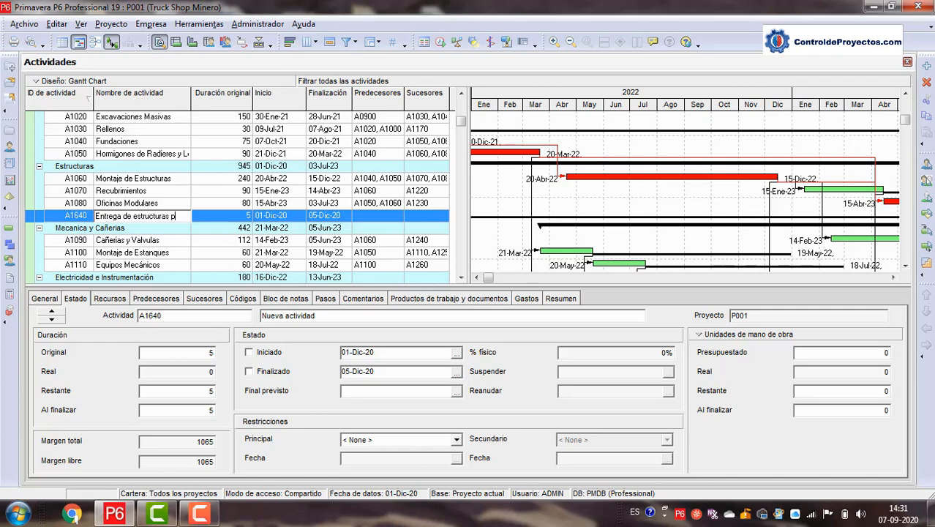
pyautogui.write('or el cliente')
pyautogui.press('Return')
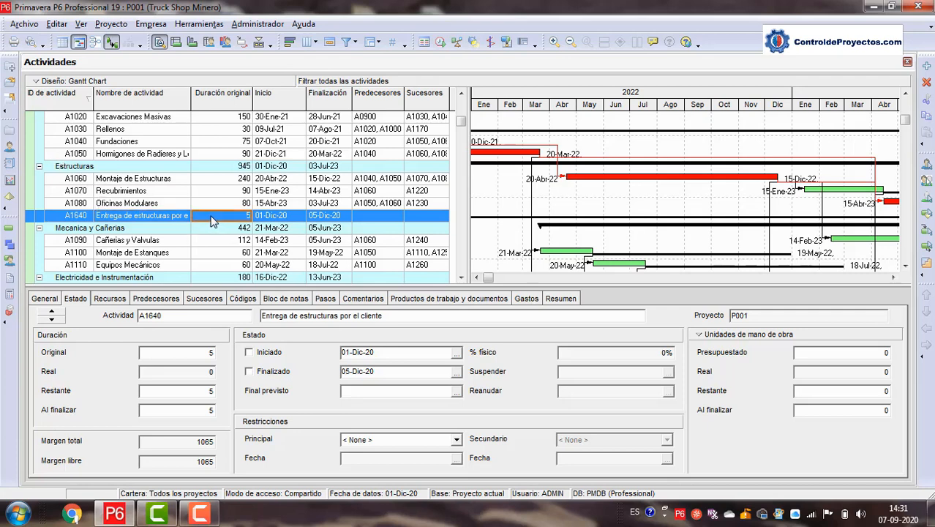
# Set the activity type of Entrega de estructuras por el cliente to Hito de inicio.
pyautogui.click(45, 299)
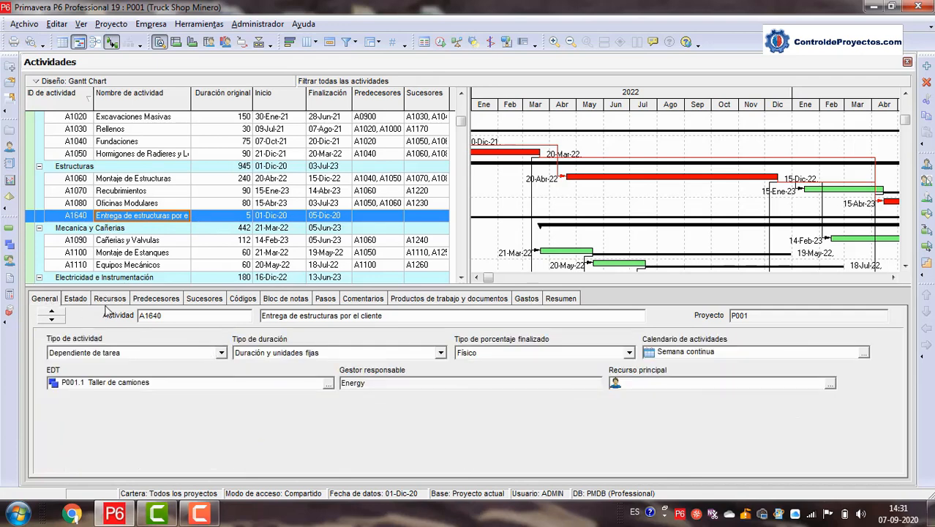
pyautogui.click(77, 300)
pyautogui.click(45, 299)
pyautogui.click(222, 353)
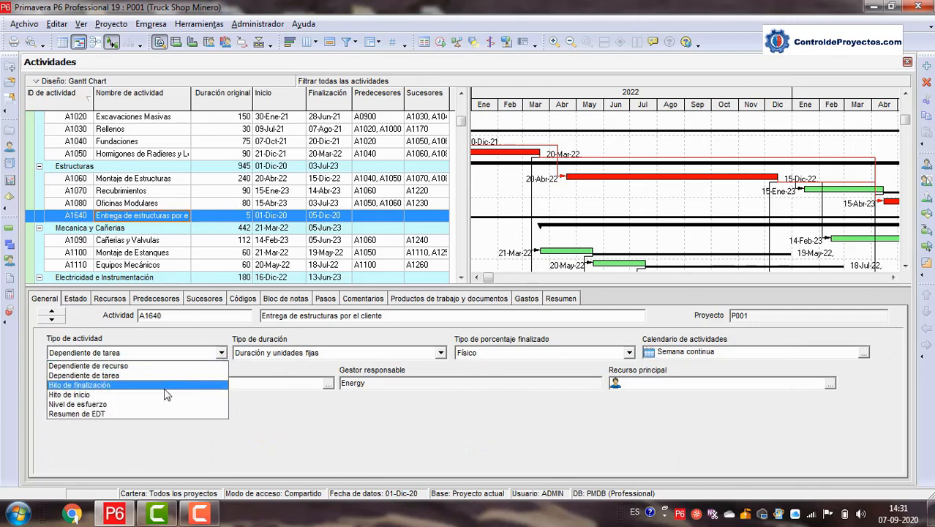
pyautogui.click(113, 396)
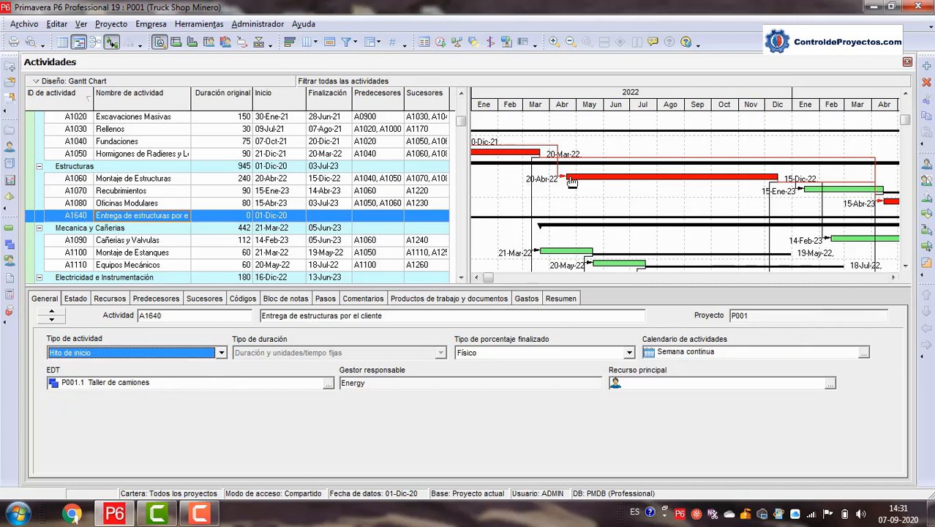
# Set the start date of the Entrega de estructuras por el cliente milestone to 20-Feb-22.
pyautogui.click(275, 218)
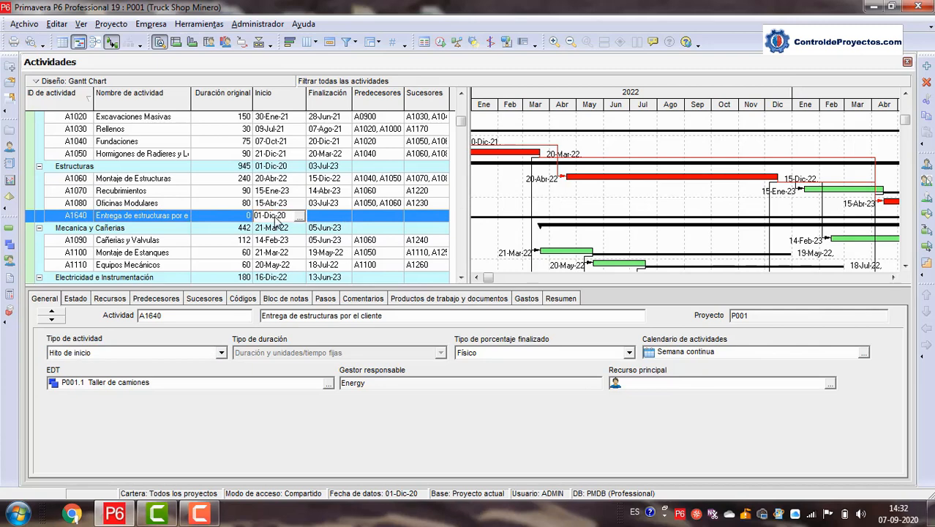
pyautogui.click(299, 217)
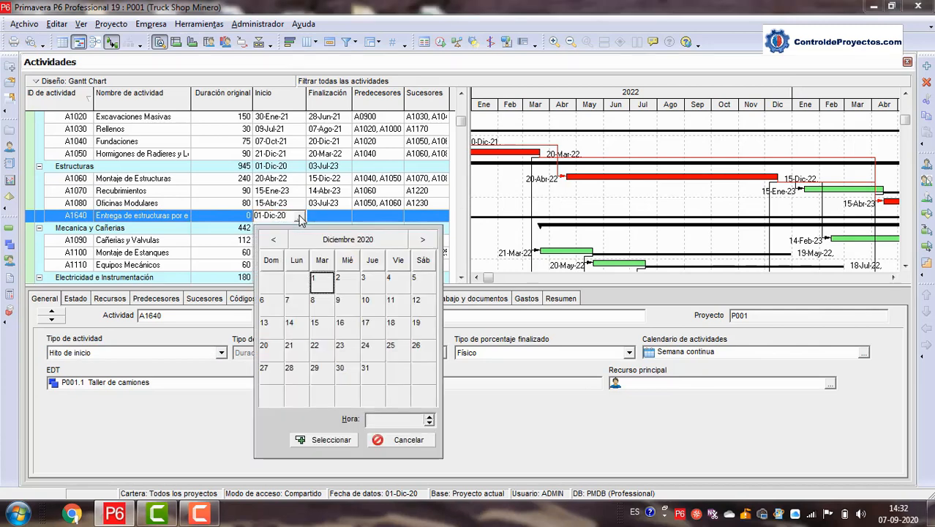
pyautogui.tripleClick(423, 241)
pyautogui.tripleClick(423, 242)
pyautogui.tripleClick(423, 242)
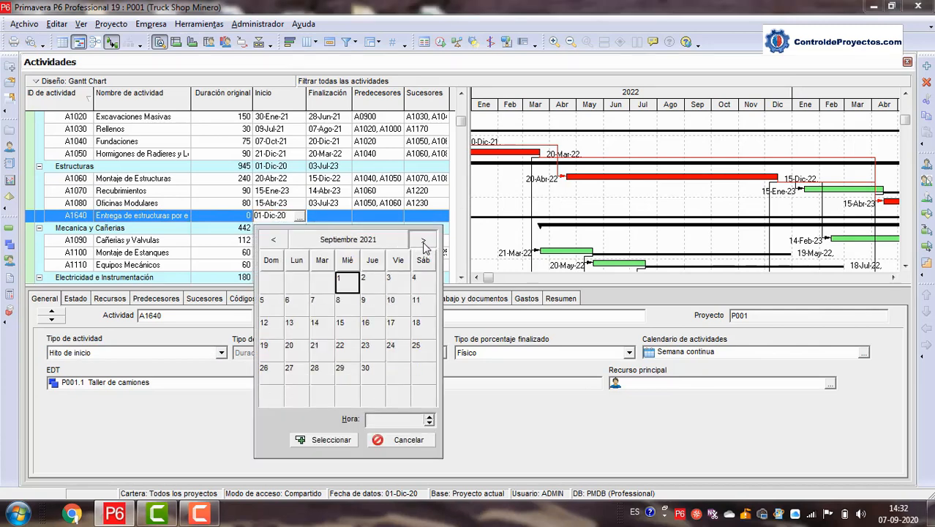
pyautogui.tripleClick(423, 242)
pyautogui.click(423, 241)
pyautogui.click(423, 242)
pyautogui.click(423, 241)
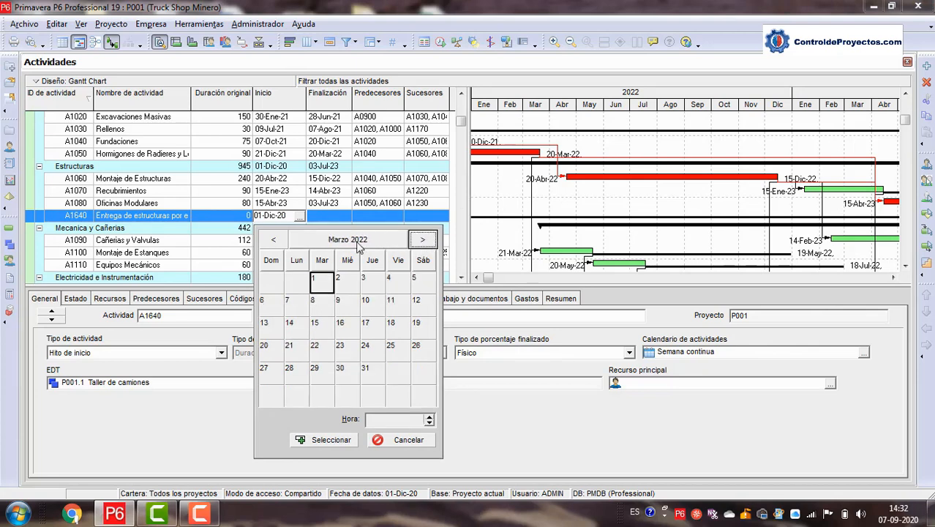
pyautogui.click(273, 240)
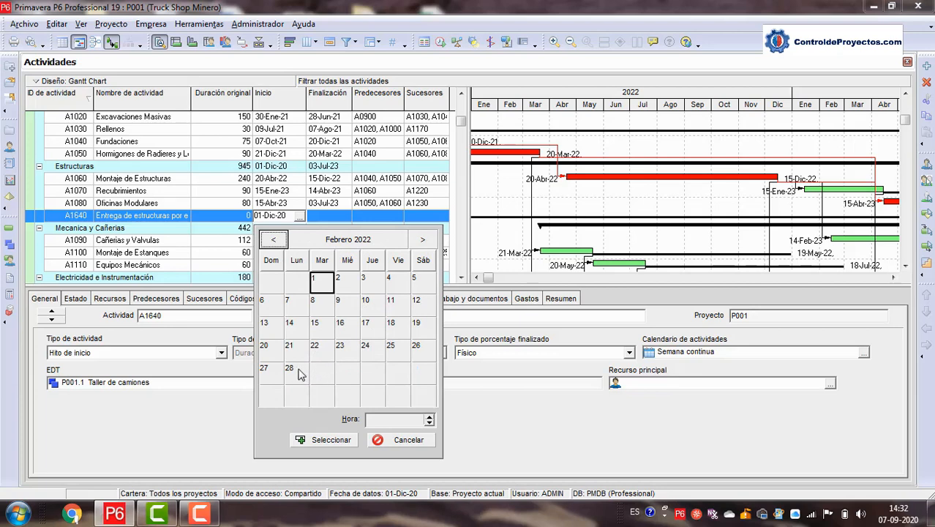
pyautogui.click(272, 353)
pyautogui.click(331, 441)
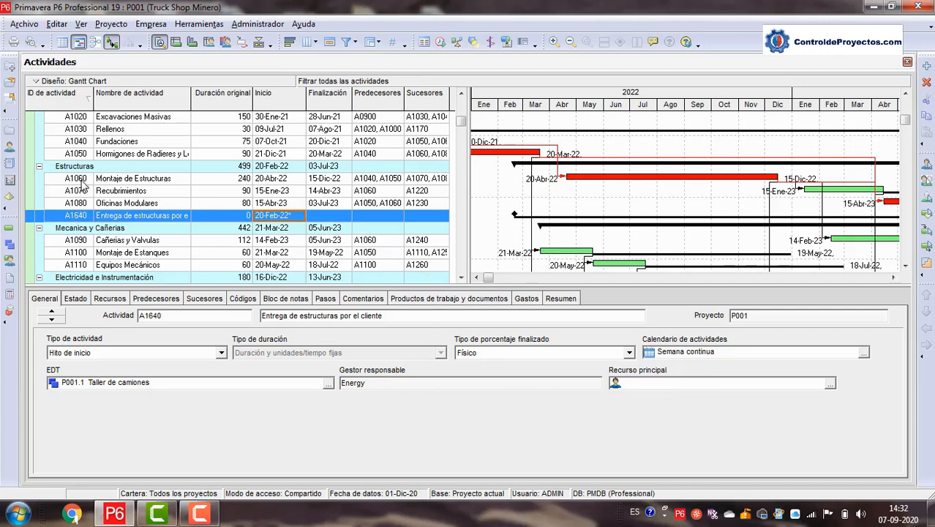
# Change the activity ID of the Entrega de estructuras por el cliente milestone to A1059.
pyautogui.click(84, 215)
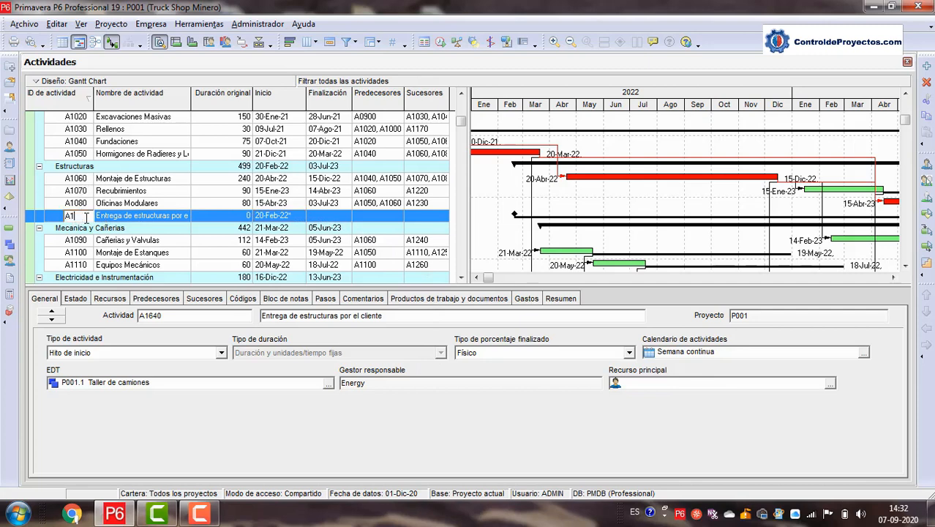
pyautogui.write('A1059')
pyautogui.press('Return')
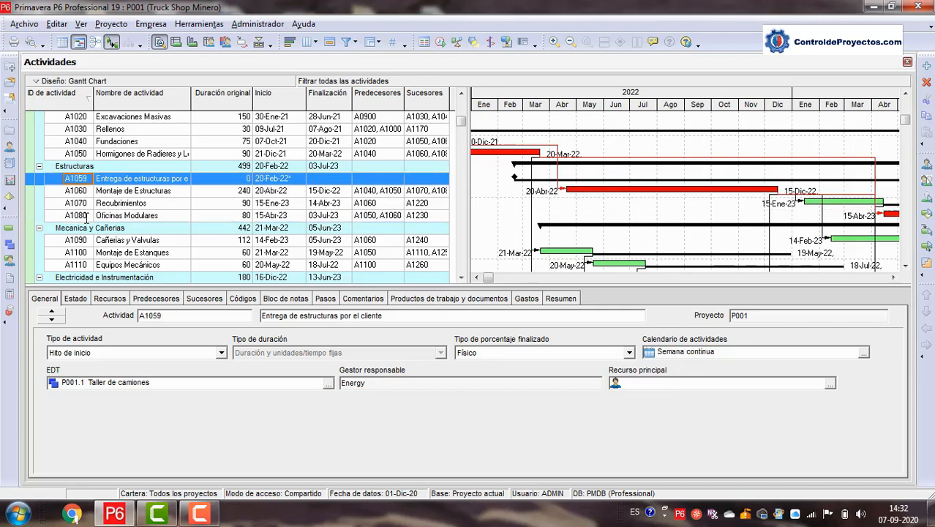
# Assign milestone A1059 as a predecessor of activity A1060, Montaje de Estructuras.
pyautogui.click(146, 194)
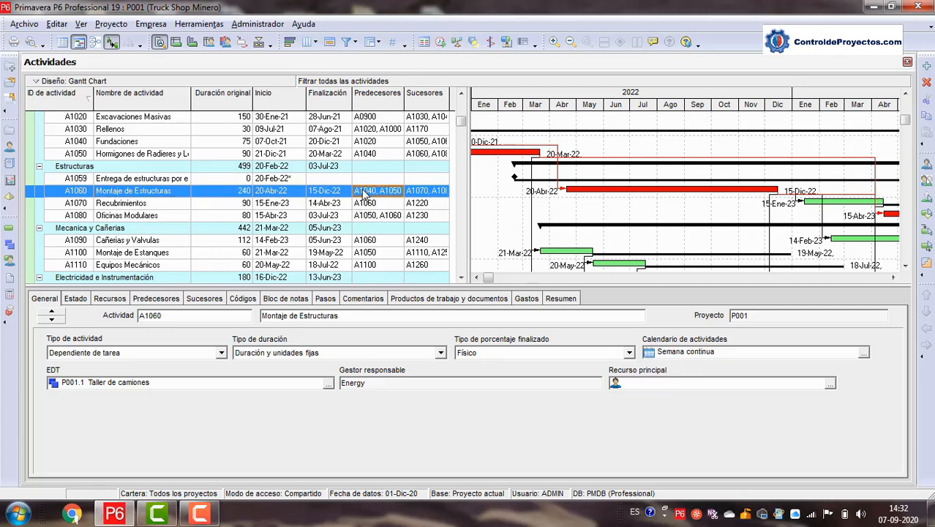
pyautogui.doubleClick(364, 194)
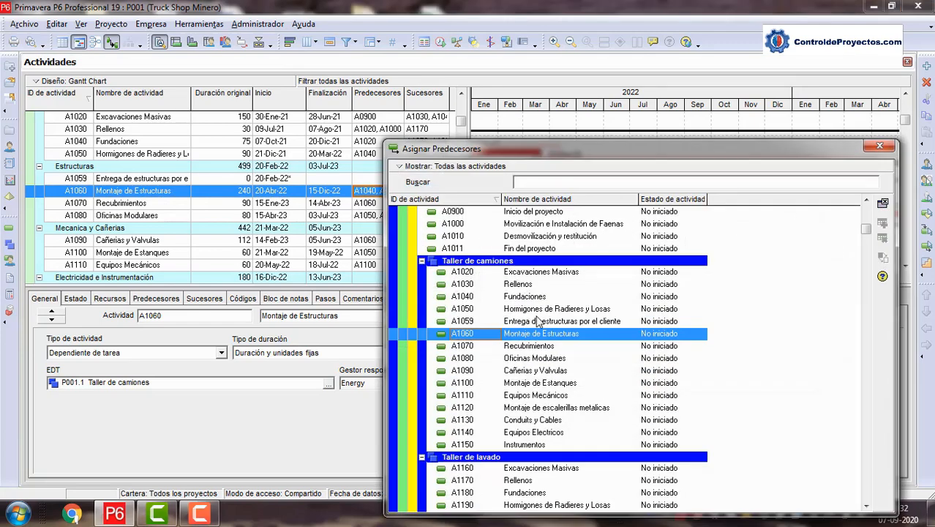
pyautogui.click(537, 322)
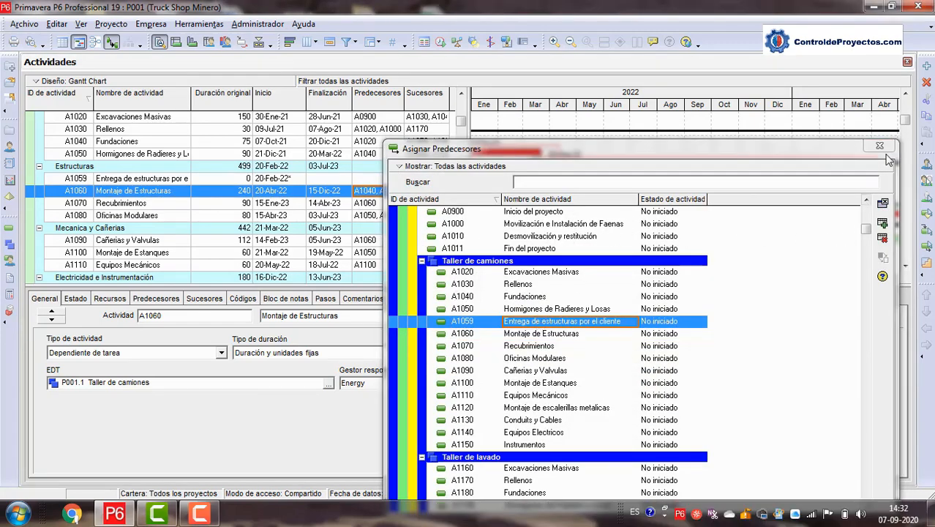
pyautogui.click(880, 146)
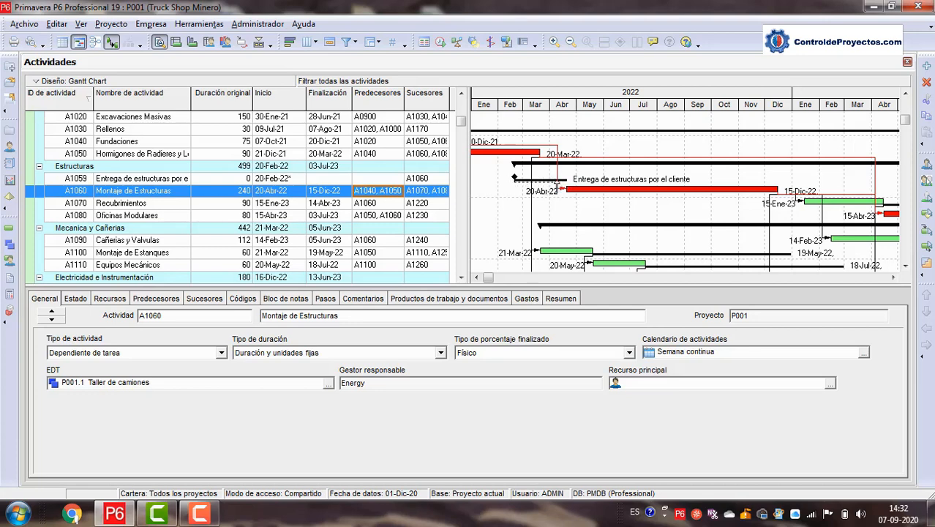
# Display the status details of milestone A1059 to examine its float and primary constraint.
pyautogui.click(116, 183)
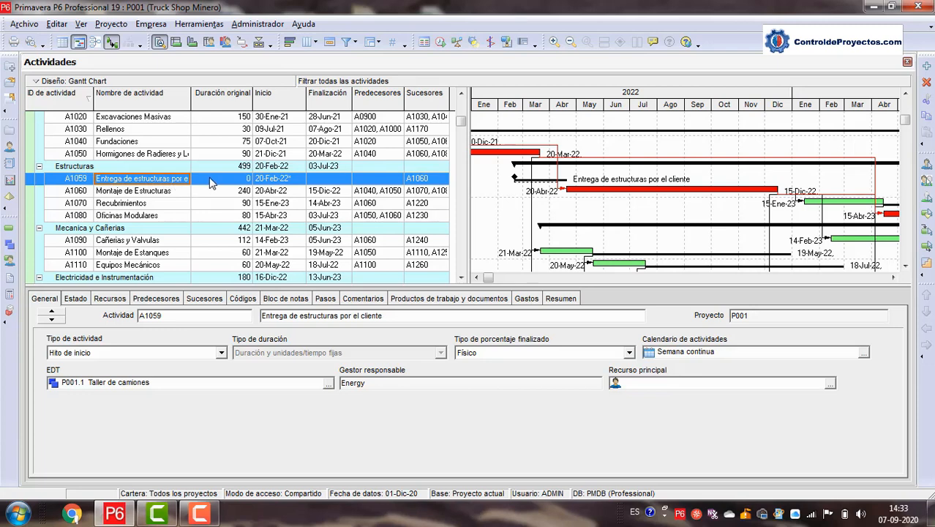
pyautogui.click(73, 298)
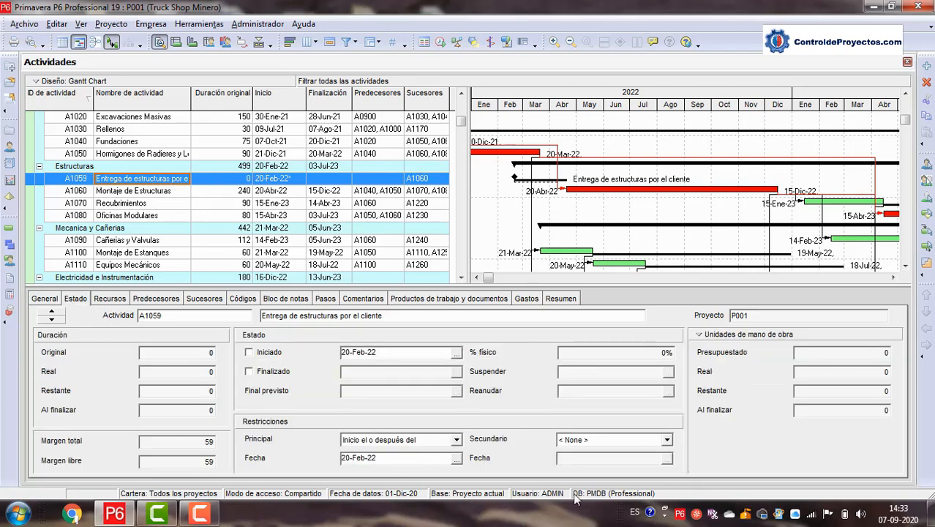